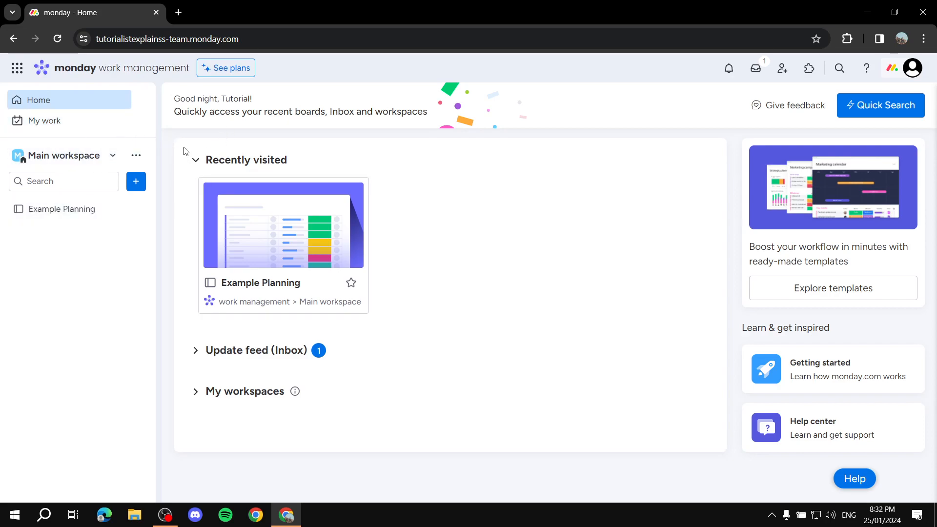
left_click(136, 156)
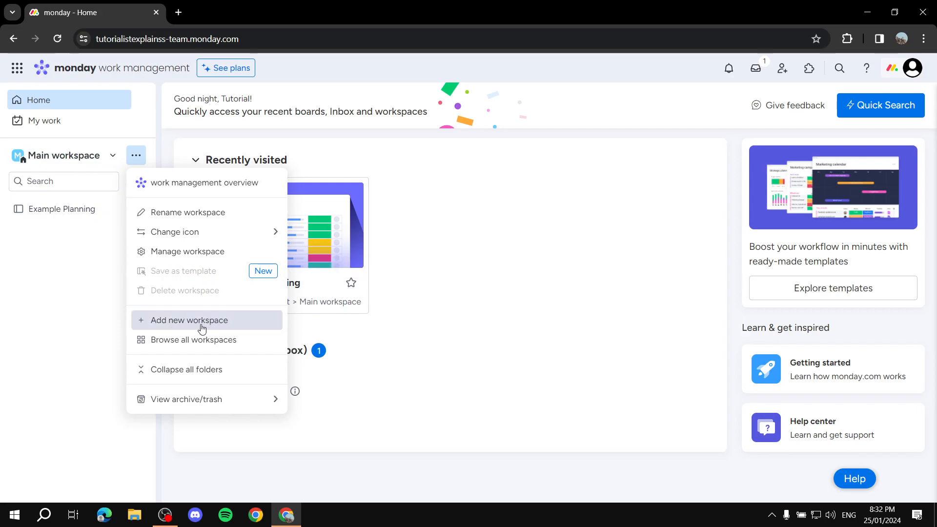
left_click(58, 338)
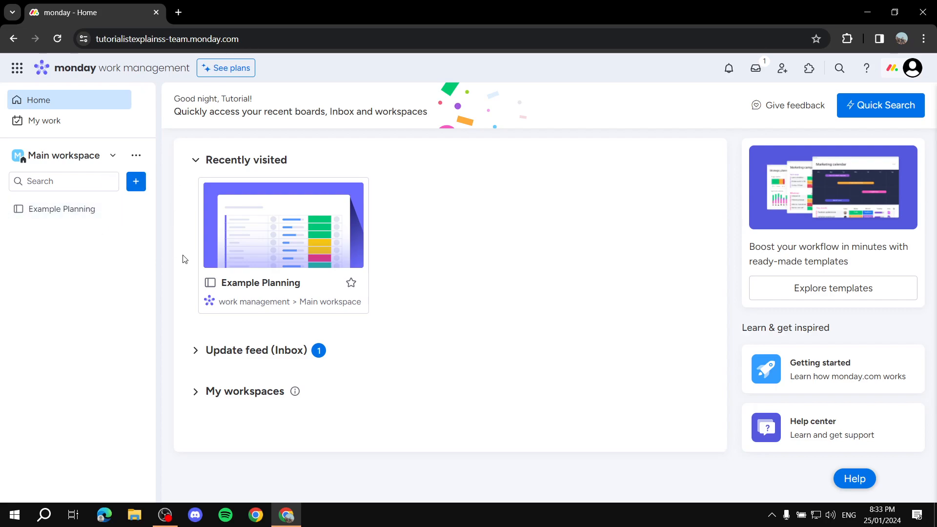
left_click(136, 181)
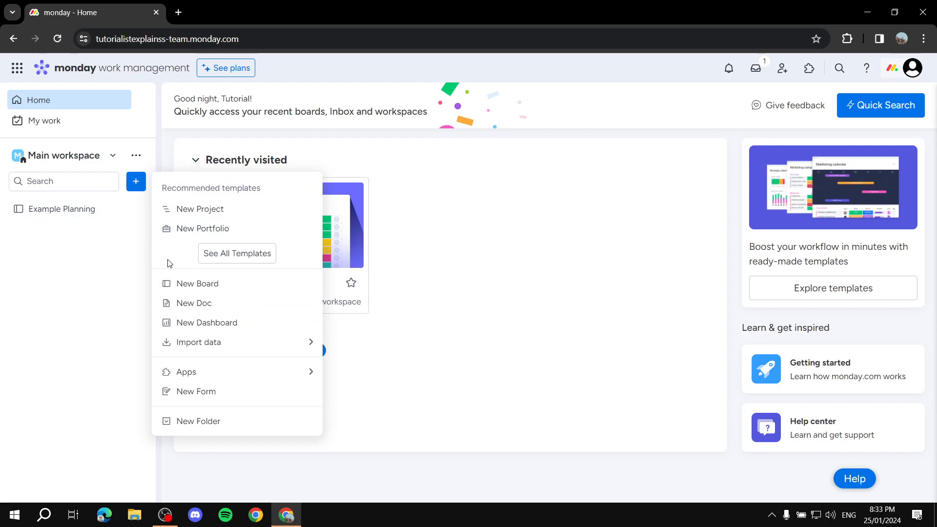
left_click(135, 181)
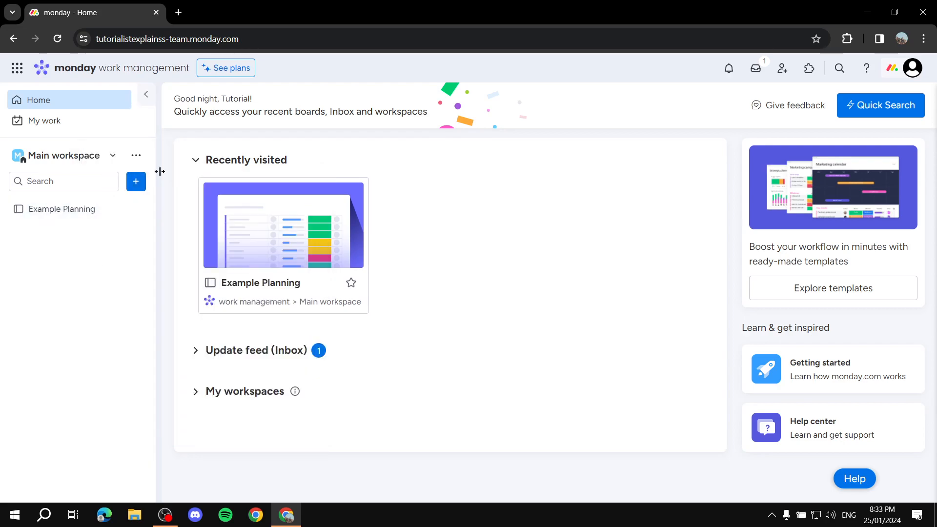
Step: Open the template center and preview the sample views of the Basic project management template
left_click(135, 181)
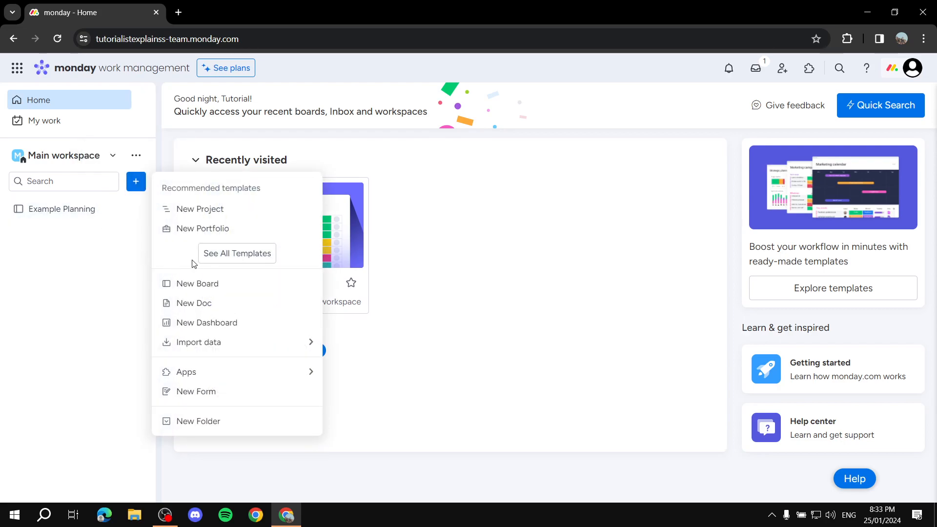
left_click(243, 258)
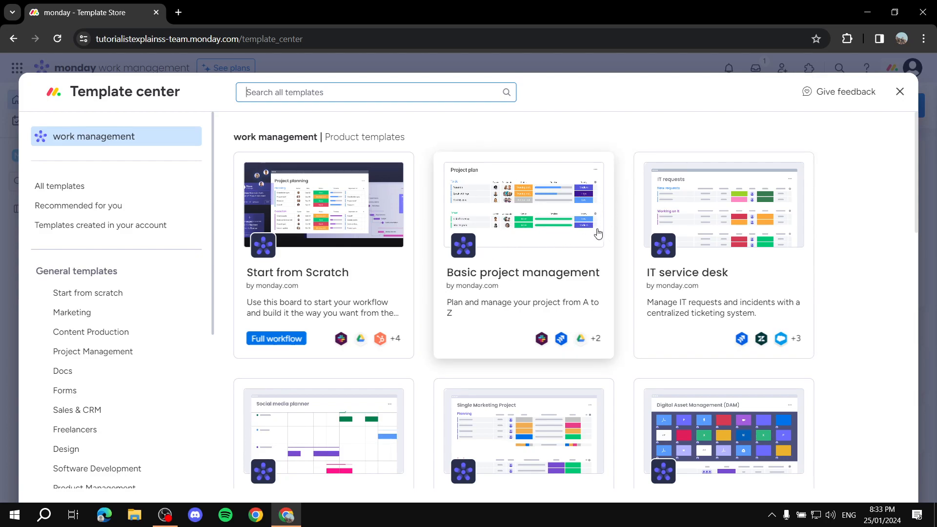
left_click(579, 267)
scroll(721, 302, "down", 1)
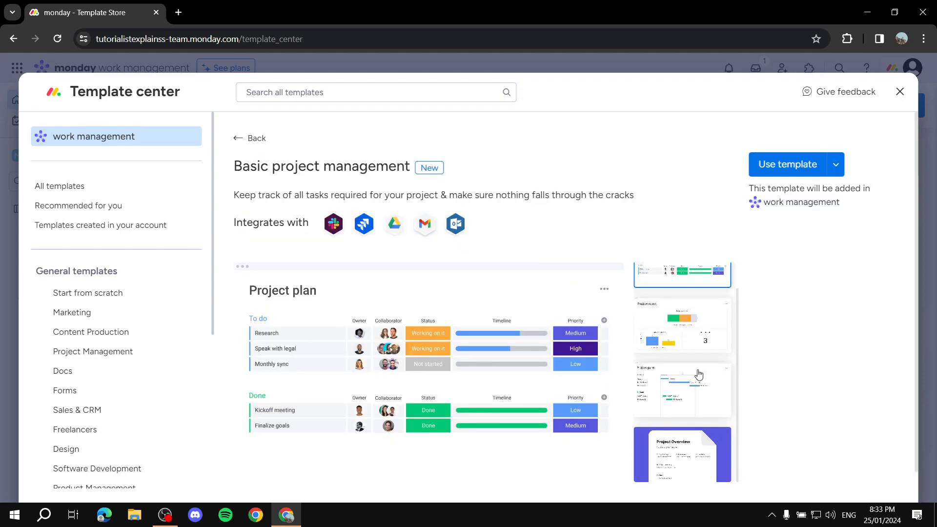
left_click(695, 385)
left_click(667, 446)
left_click(682, 307)
left_click(683, 278)
Step: Browse the Project Management category of general templates and close the template center
left_click(58, 351)
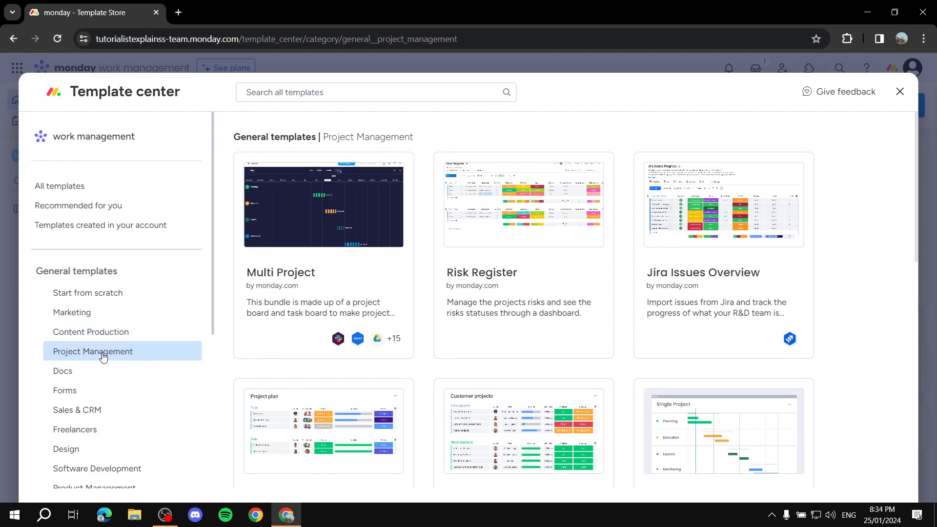
scroll(612, 202, "down", 8)
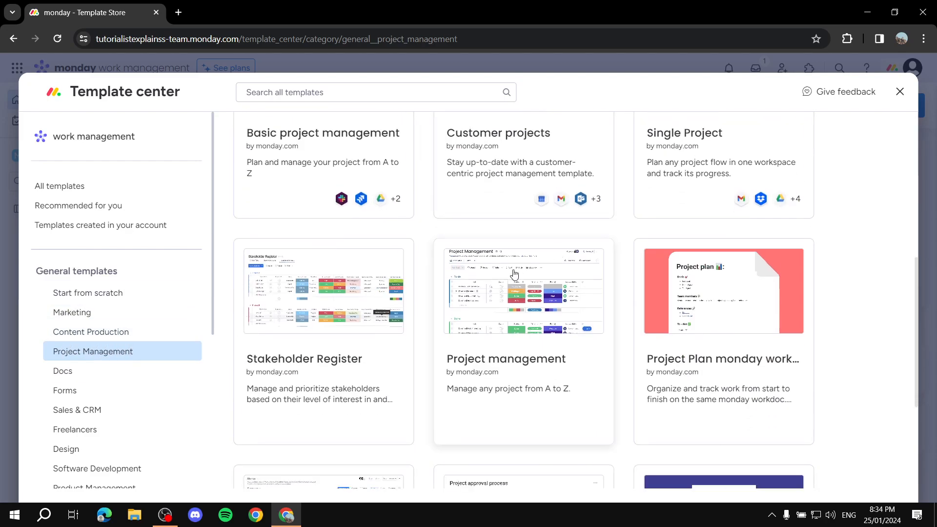
scroll(536, 254, "down", 3)
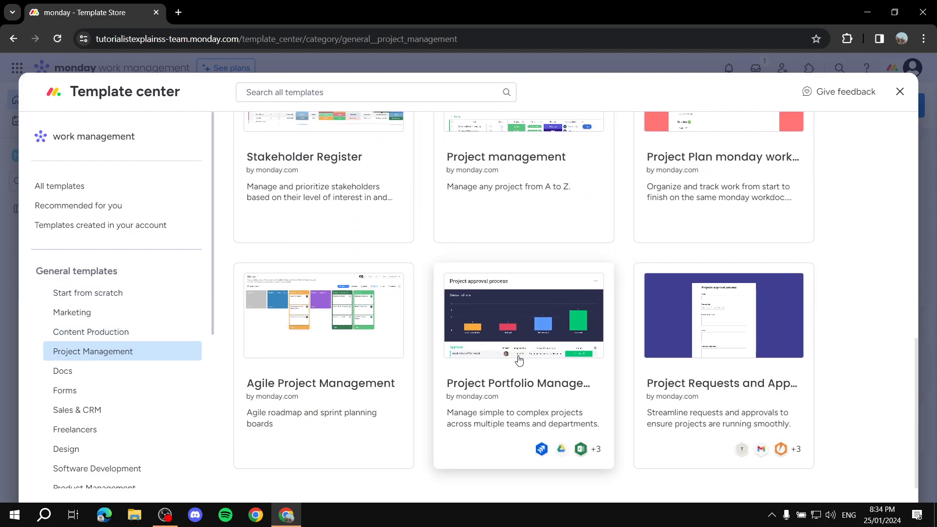
scroll(508, 319, "up", 10)
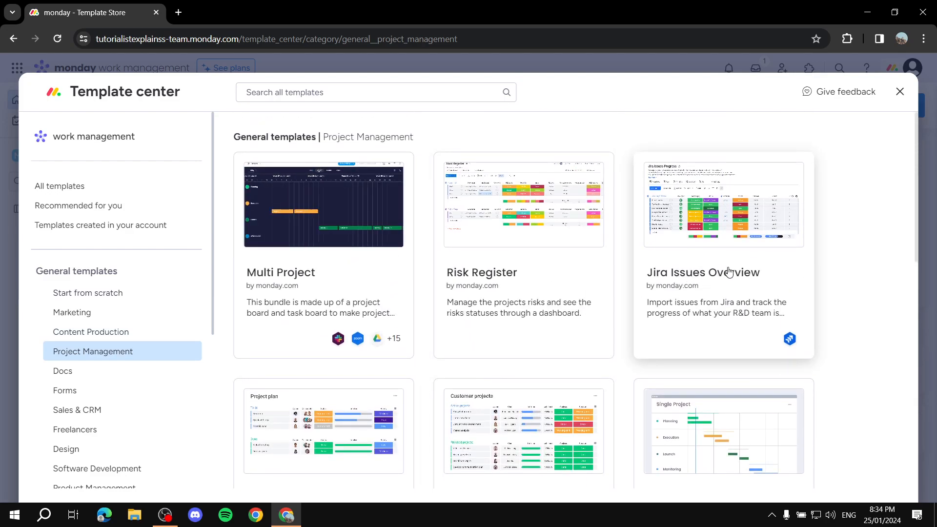
left_click(899, 91)
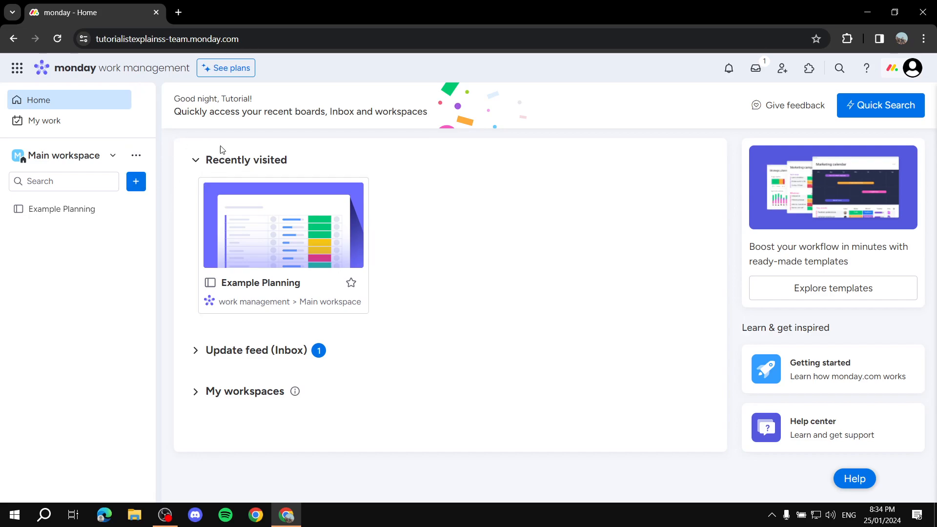
Step: Start a new board in the main workspace and name it "Video project"
left_click(137, 182)
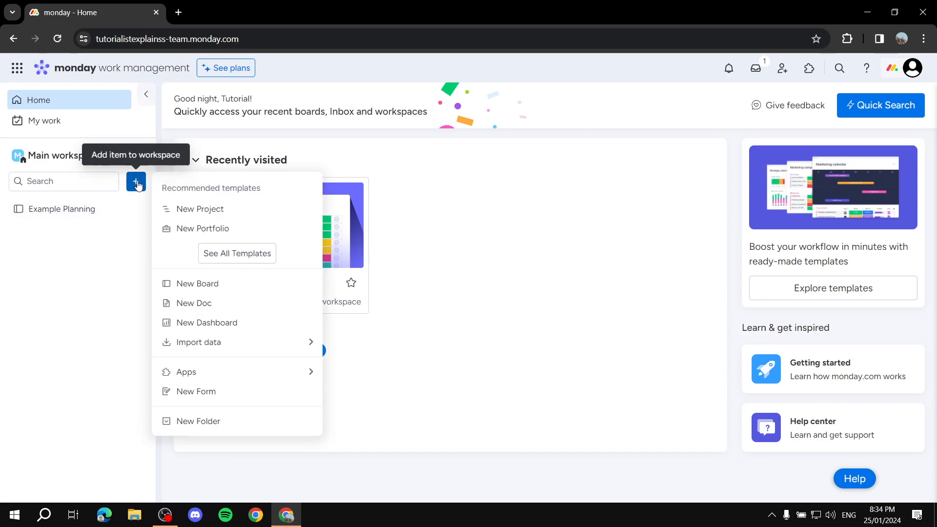
left_click(207, 289)
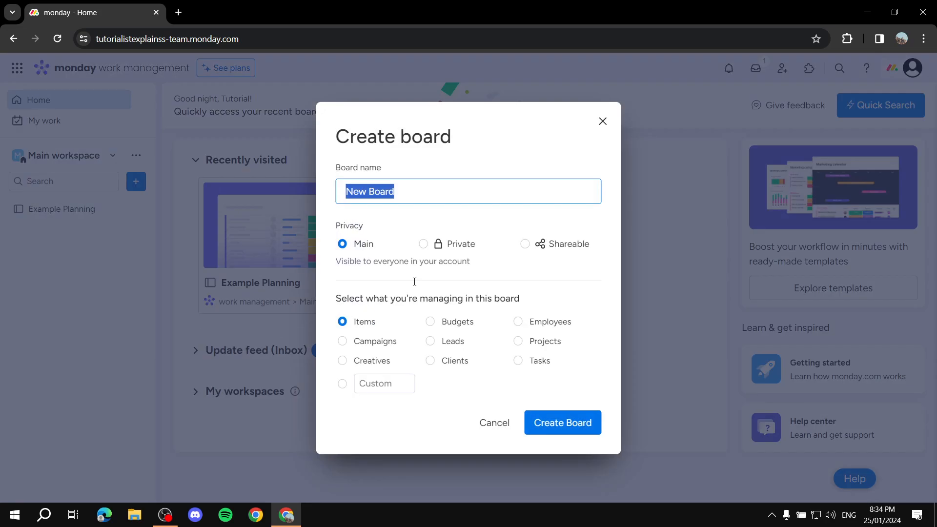
left_click(474, 196)
key("ctrl+a")
key("BackSpace")
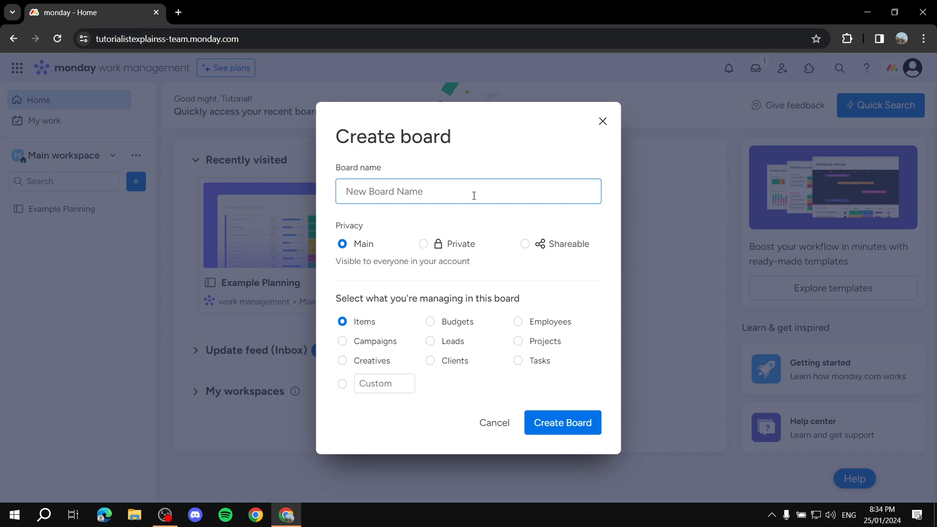
type("Video project")
left_click(334, 228)
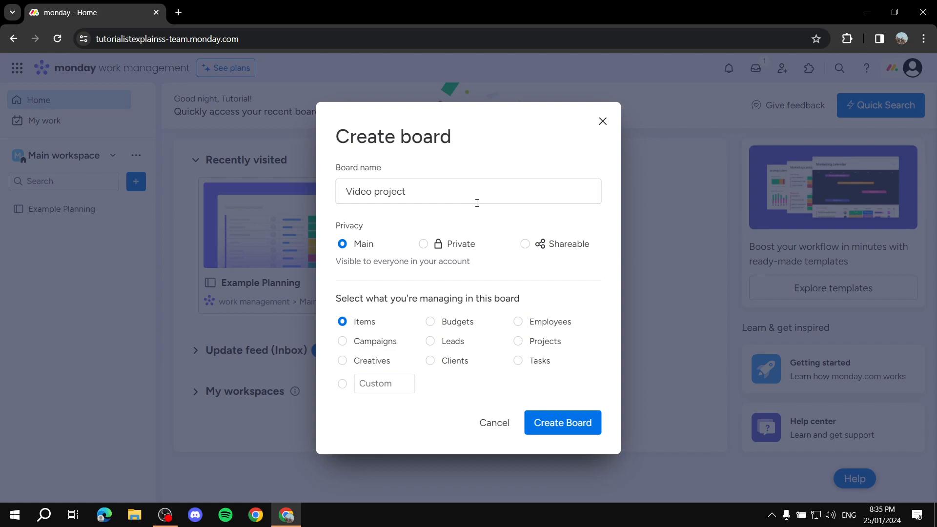
Step: Try the Private and Shareable privacy options for the new board and return the privacy to Main
left_click(432, 242)
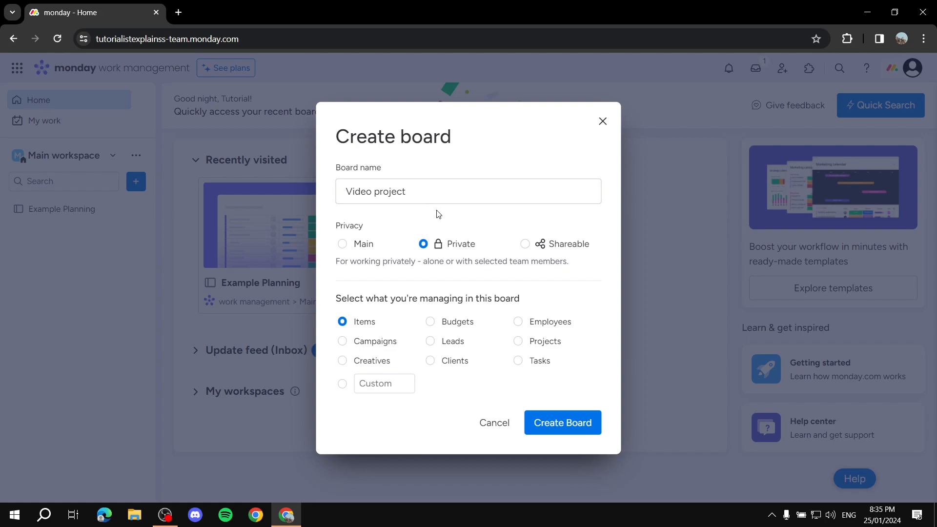
left_click(525, 244)
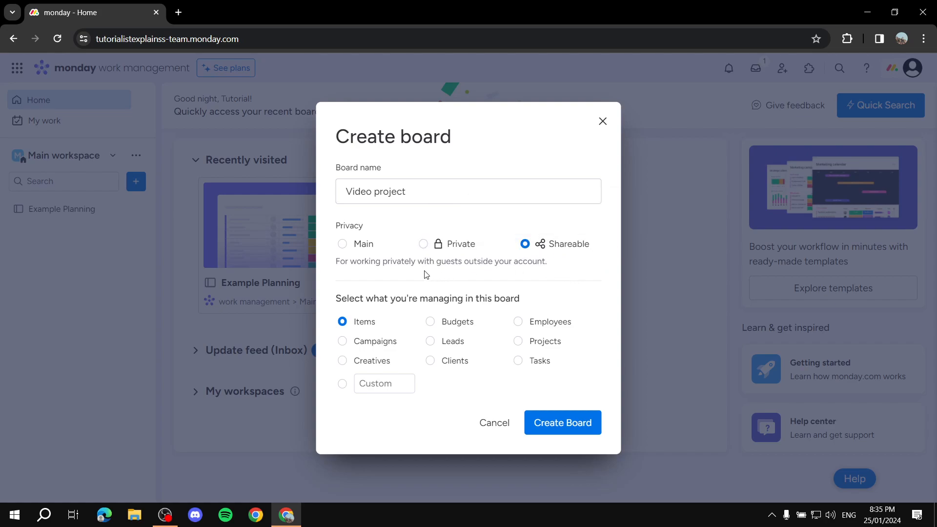
left_click_drag(416, 262, 565, 268)
left_click(342, 244)
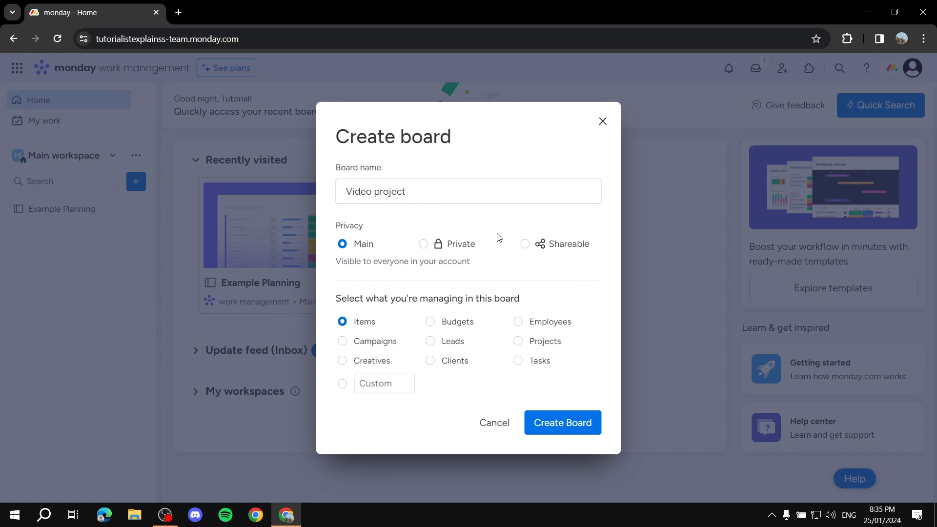
Step: Choose Projects as what the board manages and create the board
left_click_drag(331, 306, 567, 301)
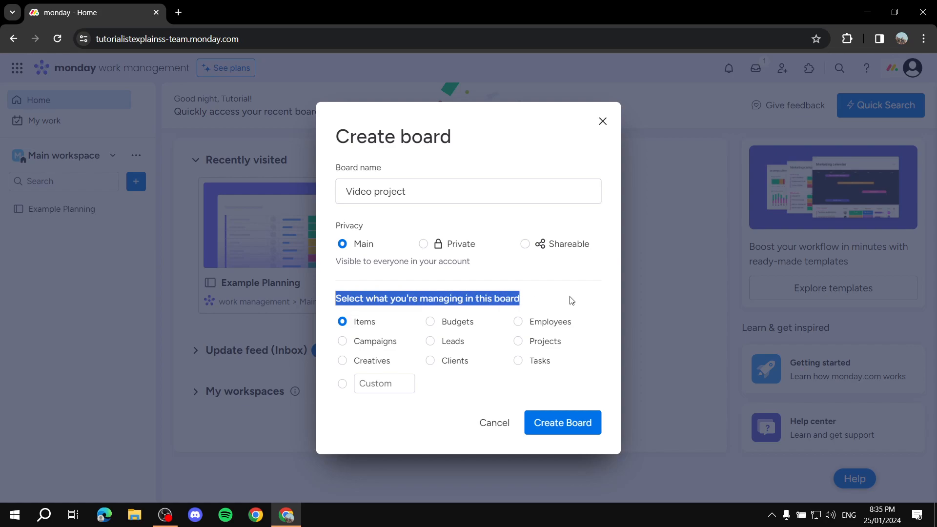
left_click(497, 298)
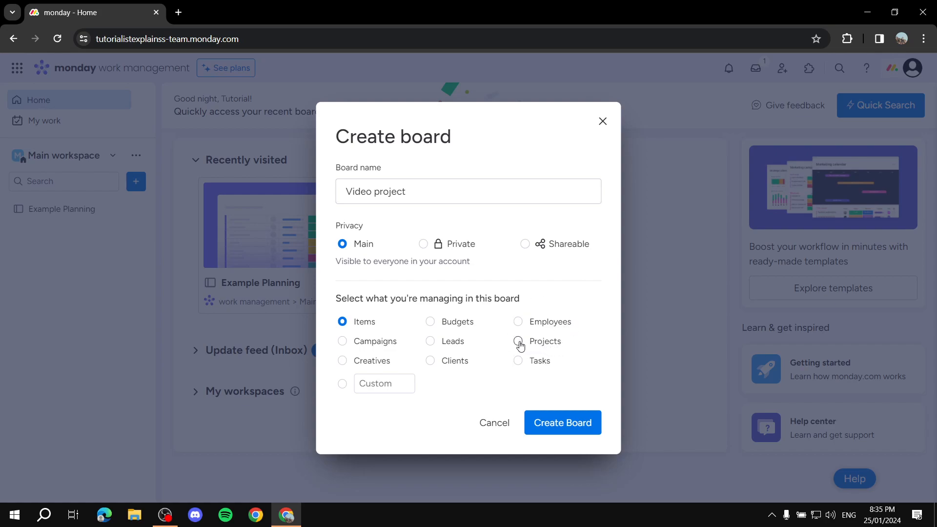
left_click(566, 423)
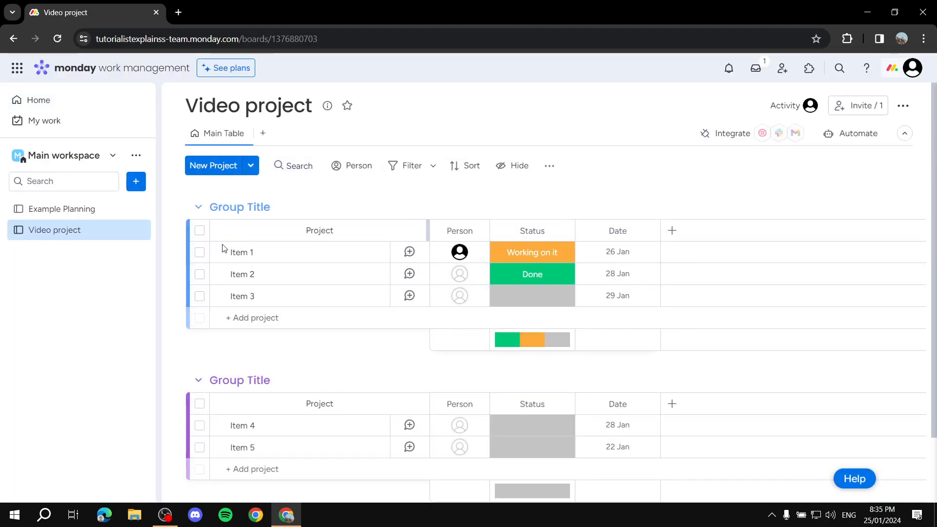
Step: Rename the first group of the Video project board to "Planning"
scroll(567, 210, "down", 2)
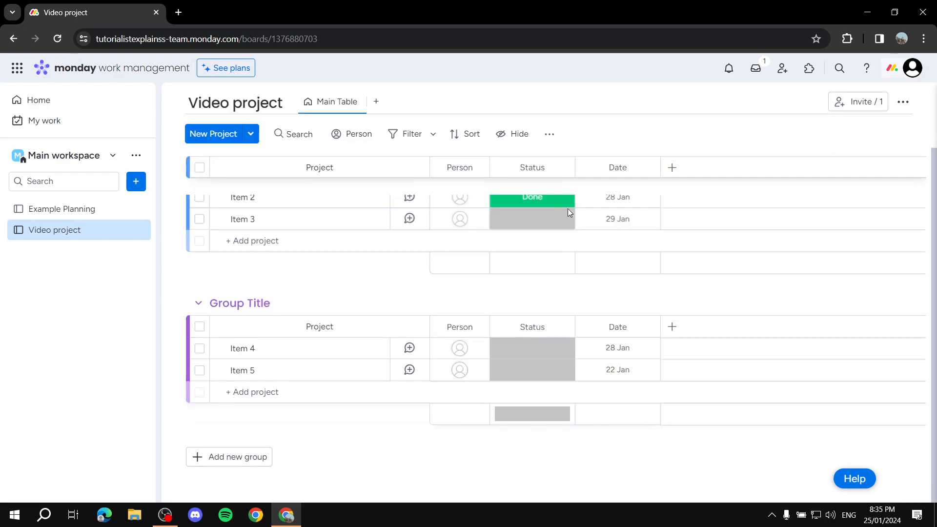
scroll(573, 221, "up", 2)
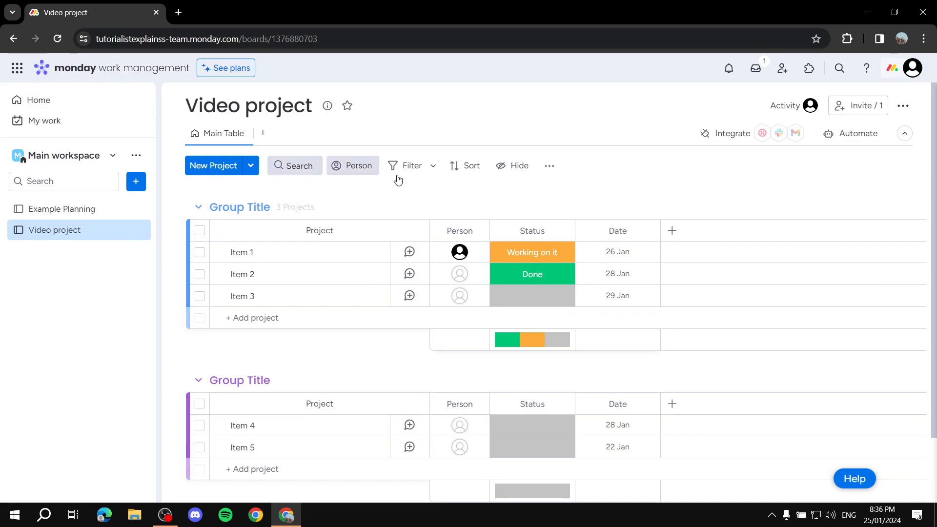
left_click(261, 205)
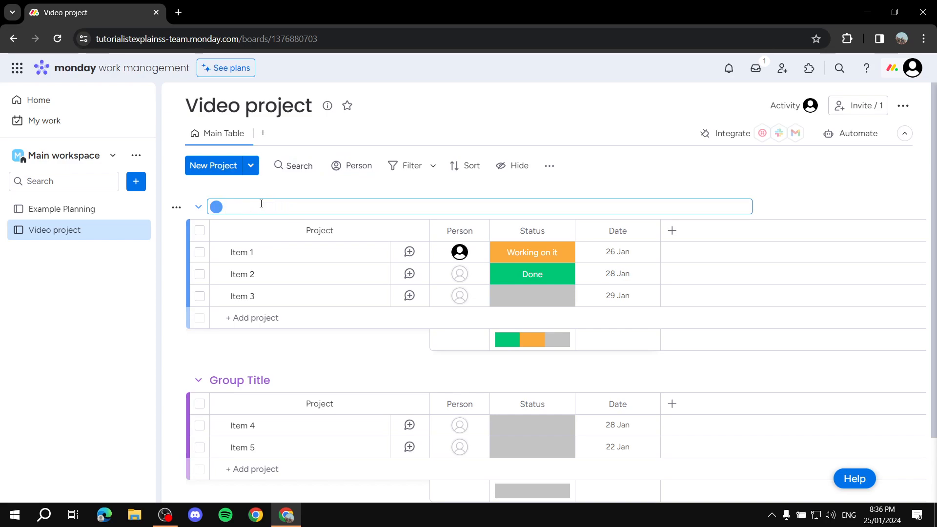
type("Planning")
left_click(287, 184)
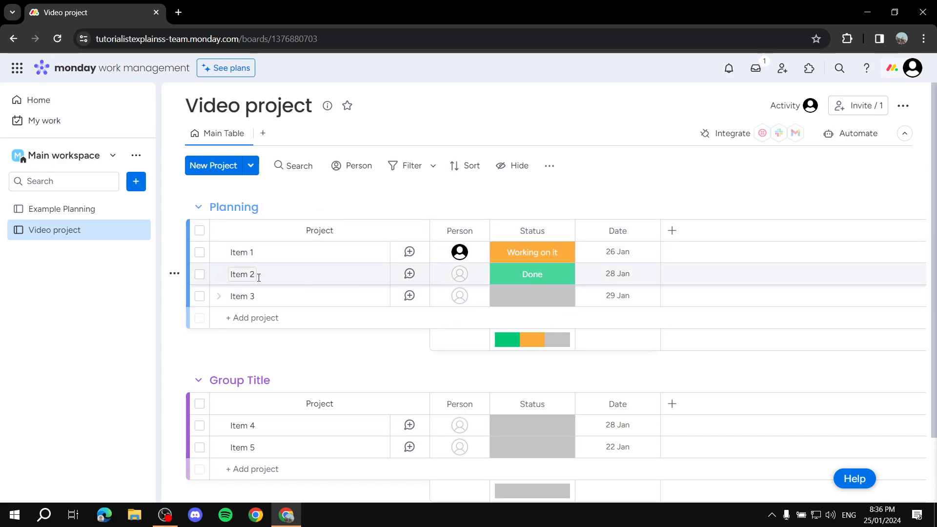
Step: Rename the second group, which holds Item 4 and Item 5, to "Video Processing Stage"
scroll(293, 230, "down", 2)
scroll(282, 234, "up", 2)
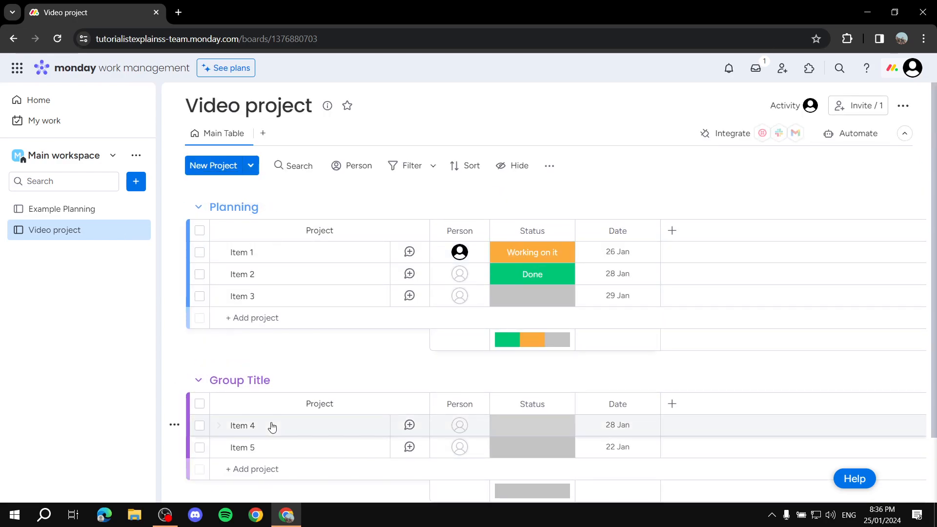
left_click(244, 380)
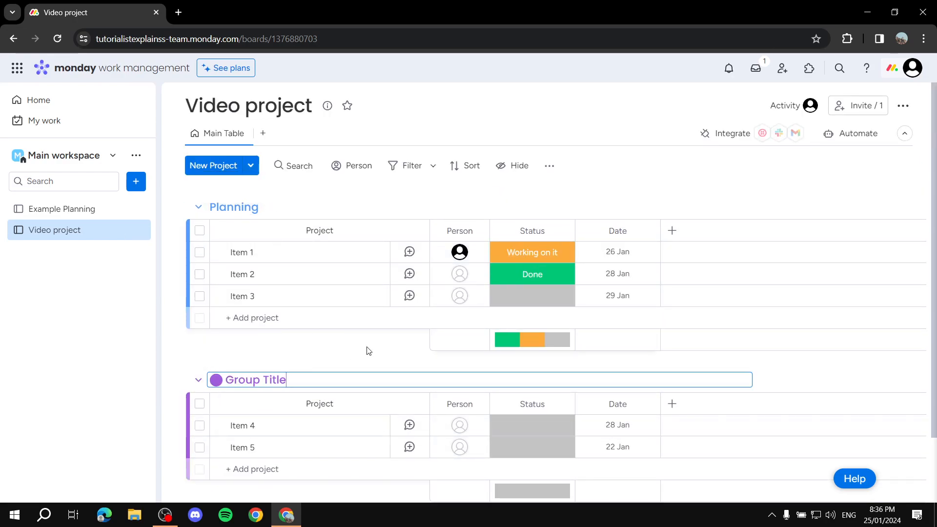
key("BackSpace")
key("BackSpace")
key("BackSpace")
key("BackSpace")
key("BackSpace")
type("Video Processing Stage")
key("Return")
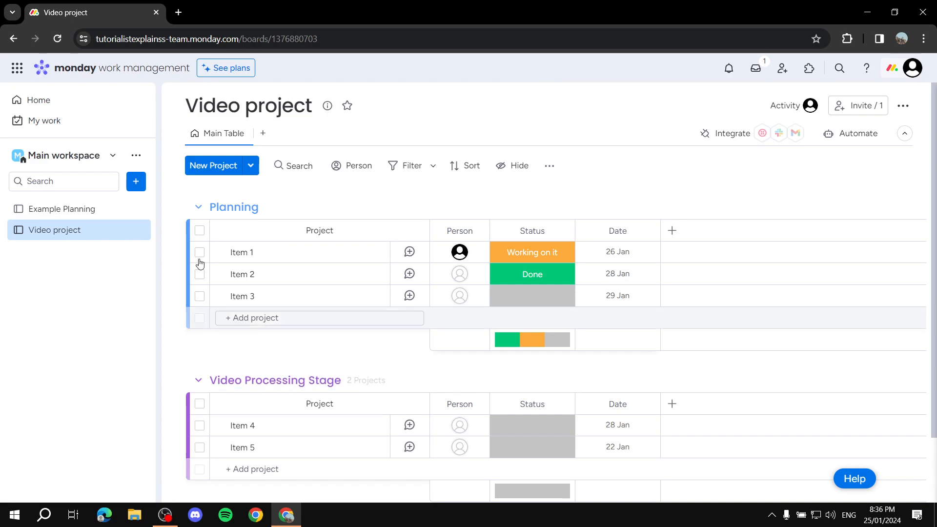
Step: Add a new group below Video Processing Stage and delete that same group
scroll(239, 234, "down", 2)
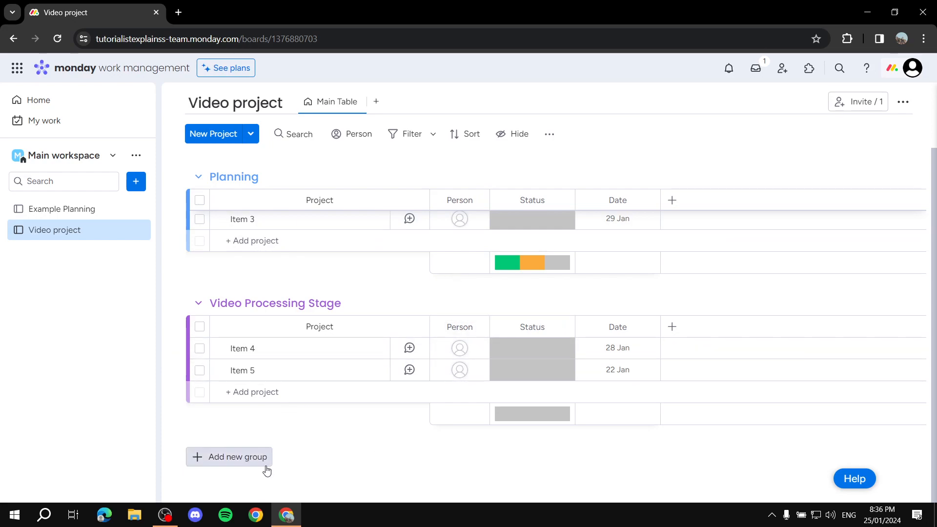
left_click(236, 466)
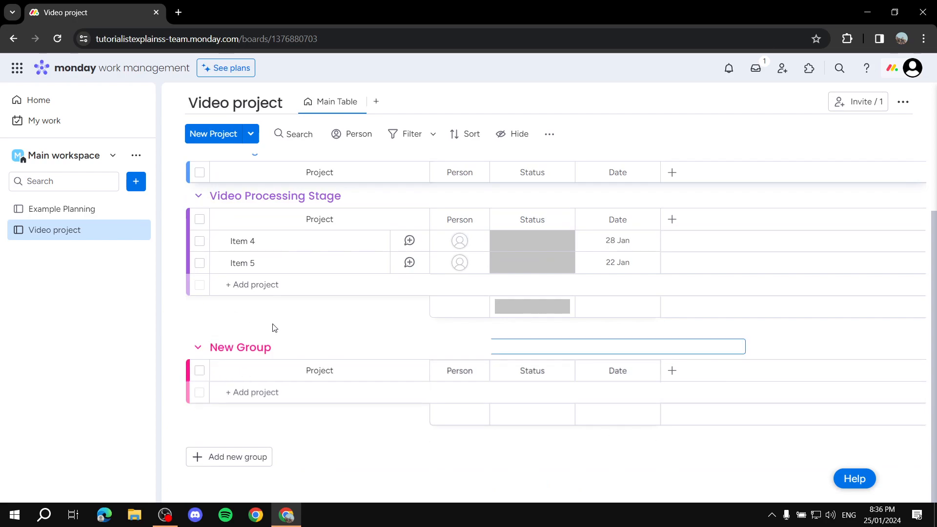
left_click(176, 345)
scroll(303, 418, "down", 3)
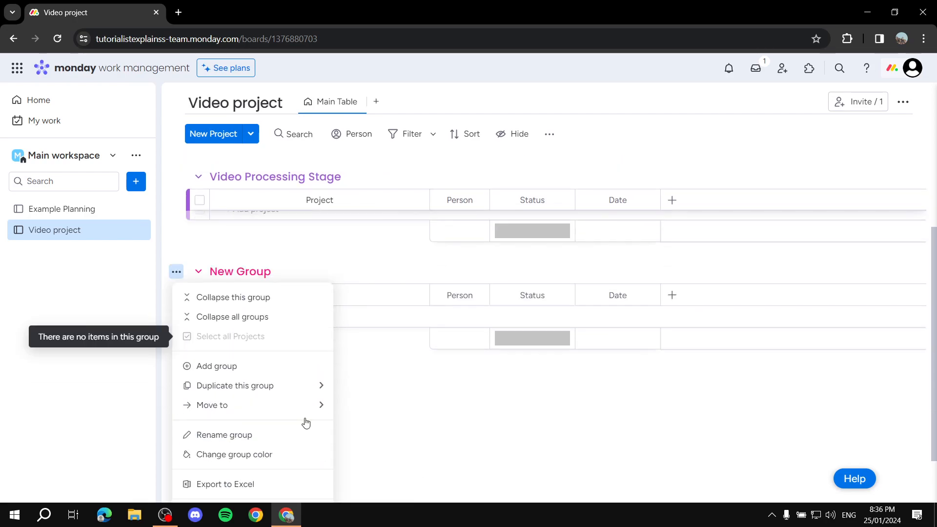
left_click(258, 471)
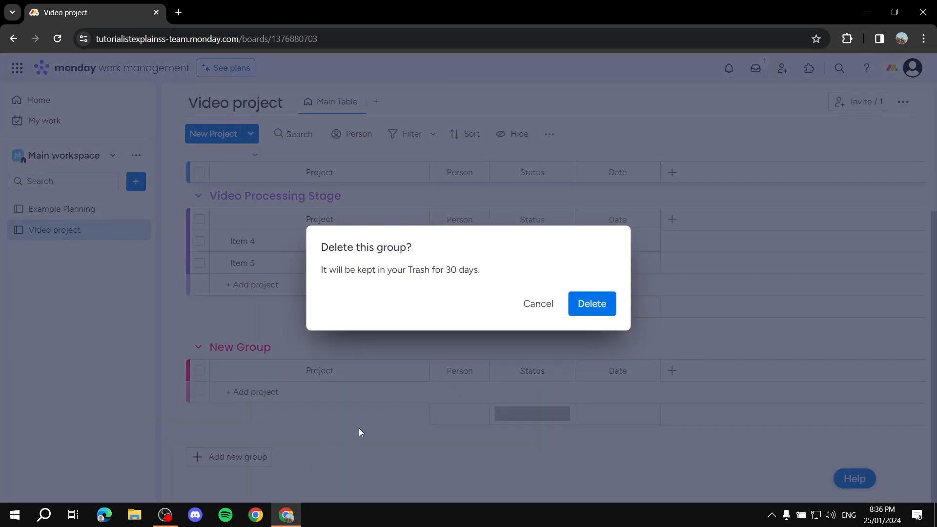
left_click(599, 304)
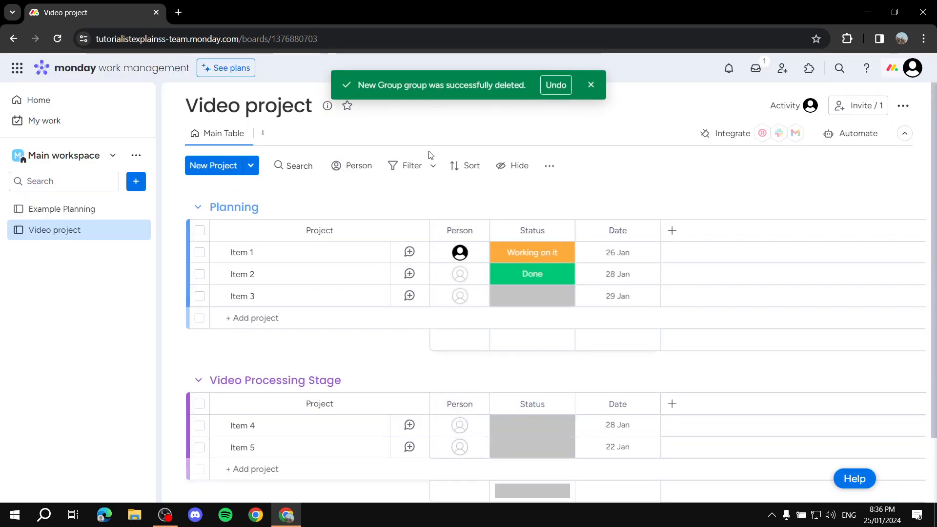
Step: Collapse the Video Processing Stage group
left_click(198, 380)
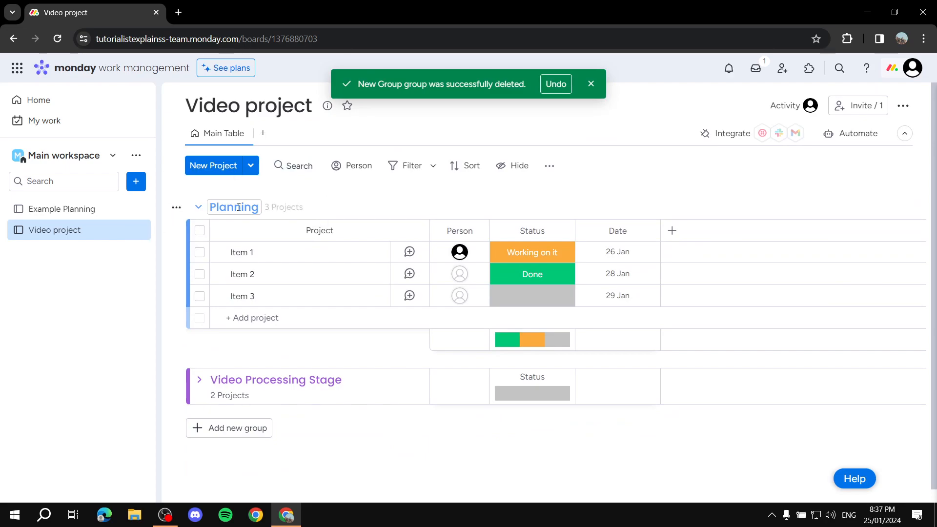
Step: Rename Item 1 in the Planning group to "Script Writing"
left_click(249, 253)
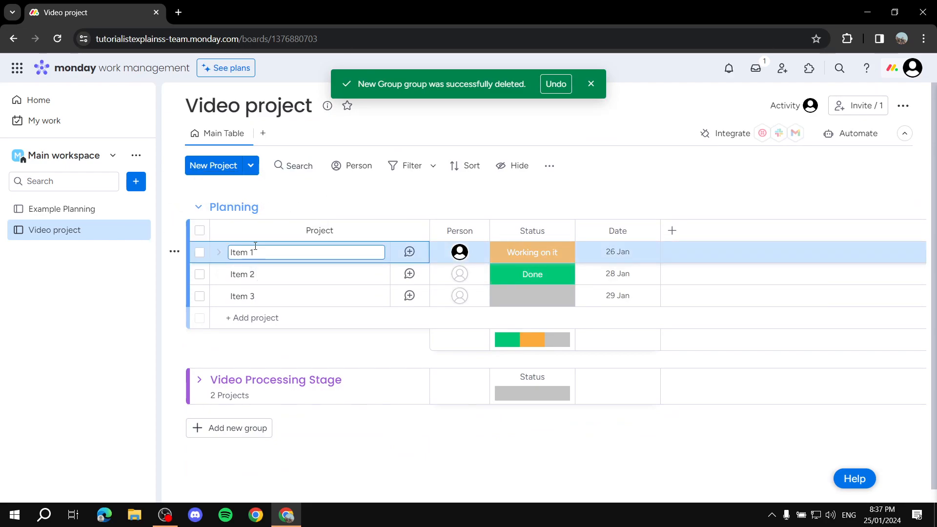
key("BackSpace")
key("BackSpace")
key("BackSpace")
key("Return")
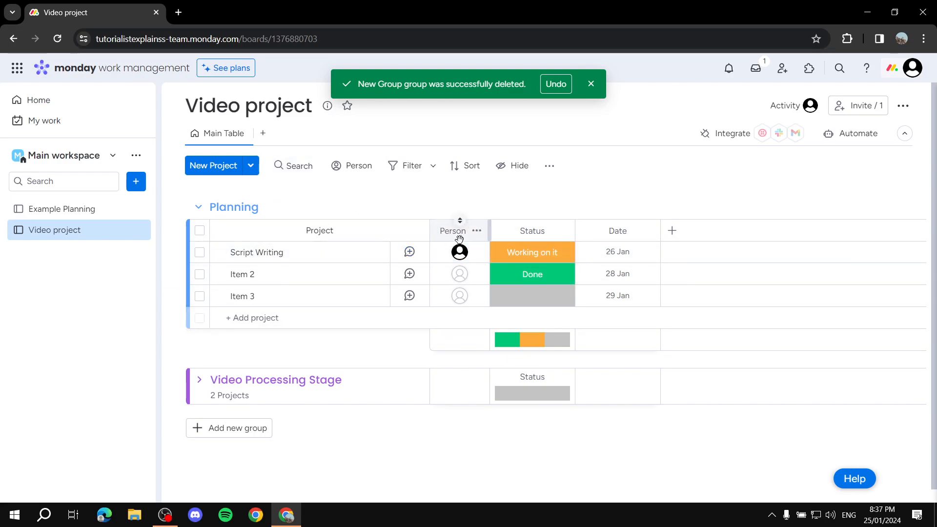
Step: Examine the people assignment options for Script Writing and the form for inviting members to work management
left_click(457, 255)
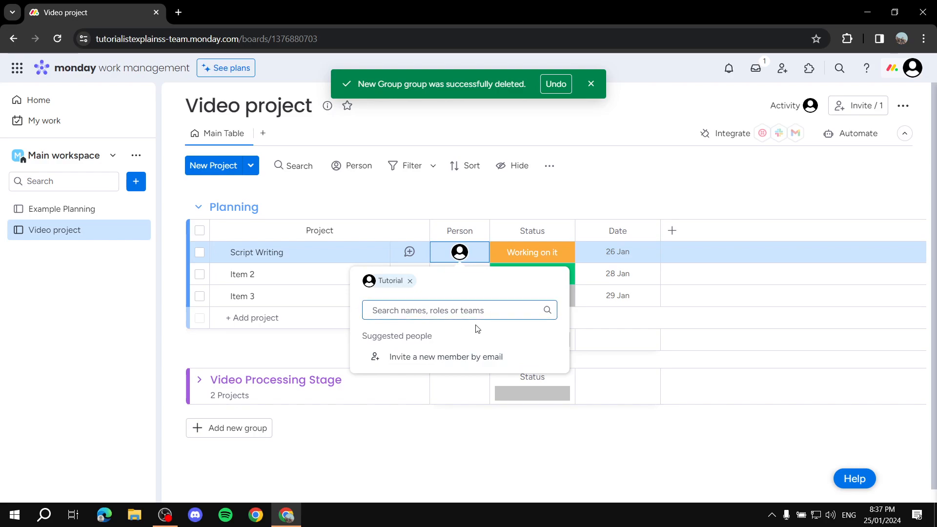
left_click(455, 203)
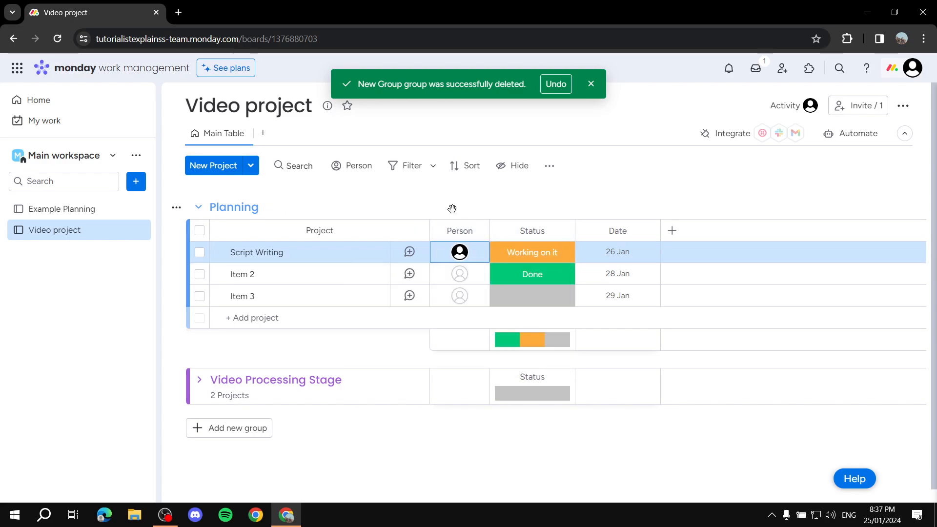
left_click(783, 70)
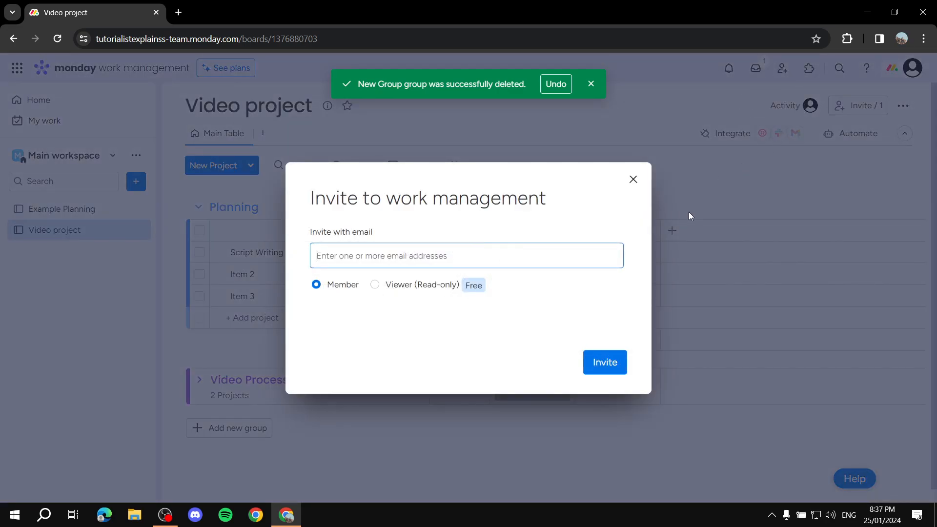
left_click(642, 179)
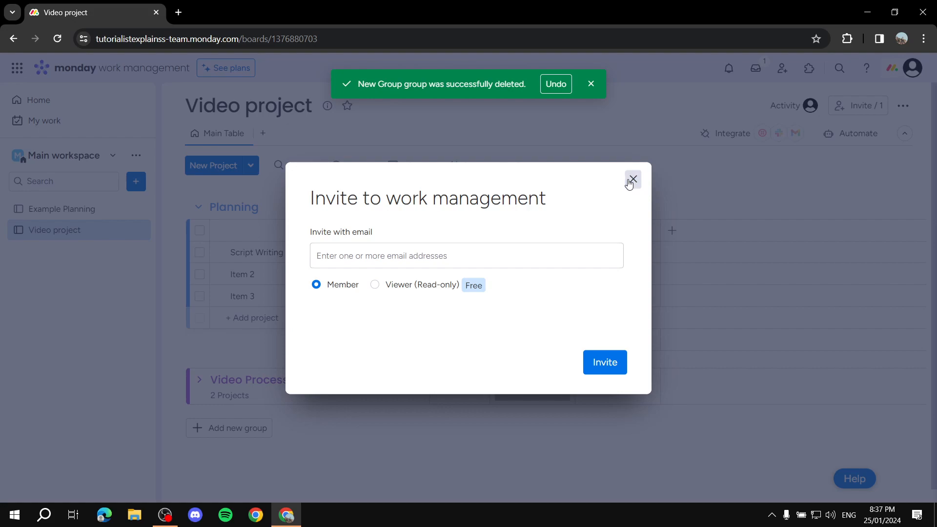
left_click(632, 179)
left_click(462, 253)
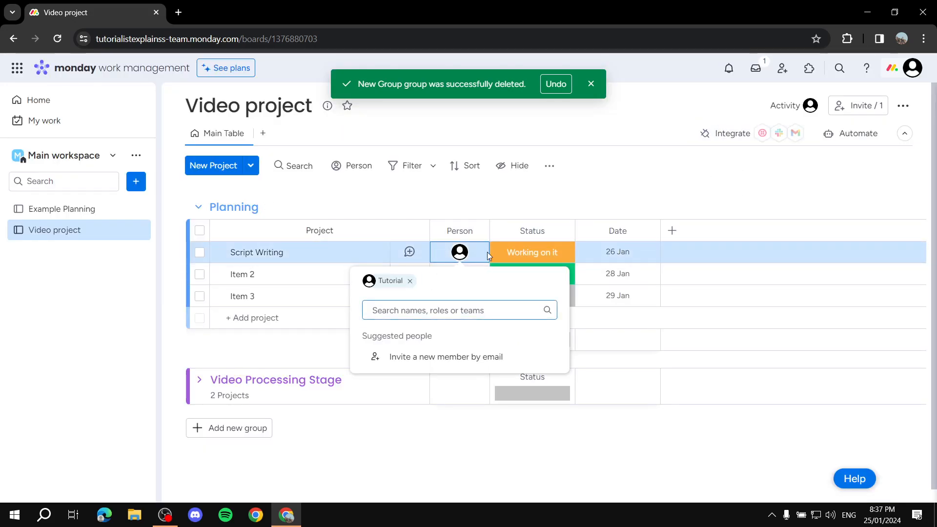
left_click(441, 203)
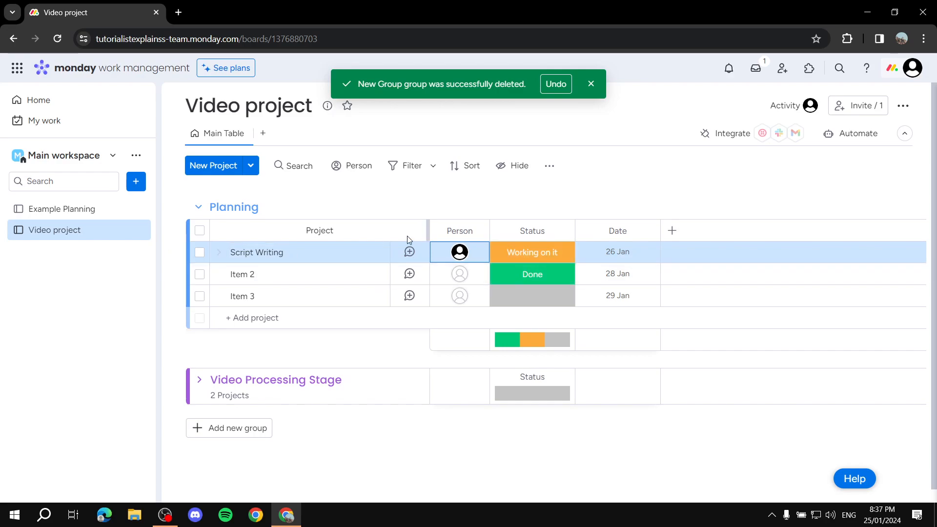
left_click(460, 252)
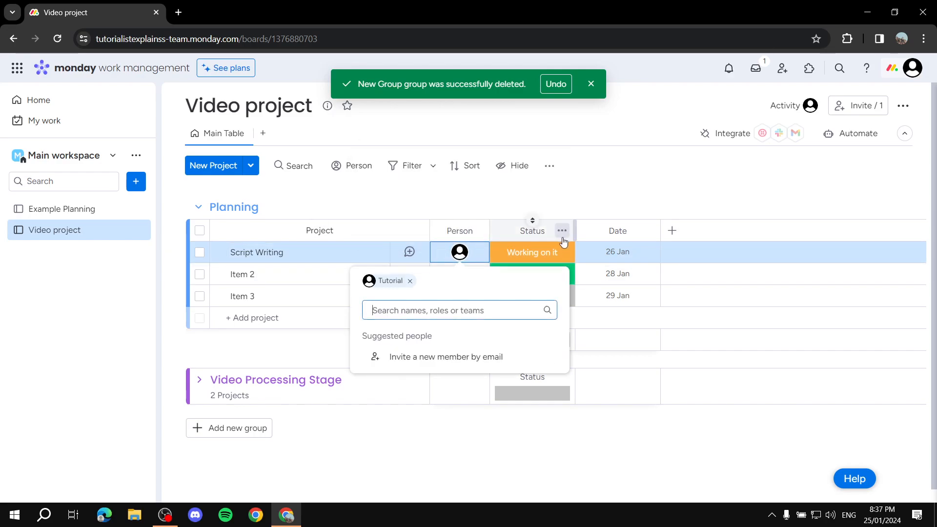
left_click(550, 197)
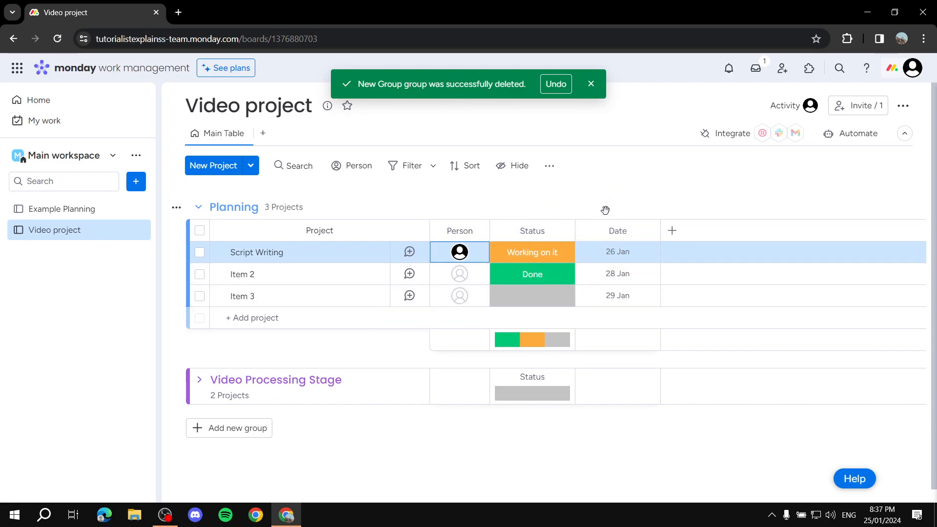
Step: Add a Priority column to the board and place it between the Status and Date columns
left_click(672, 232)
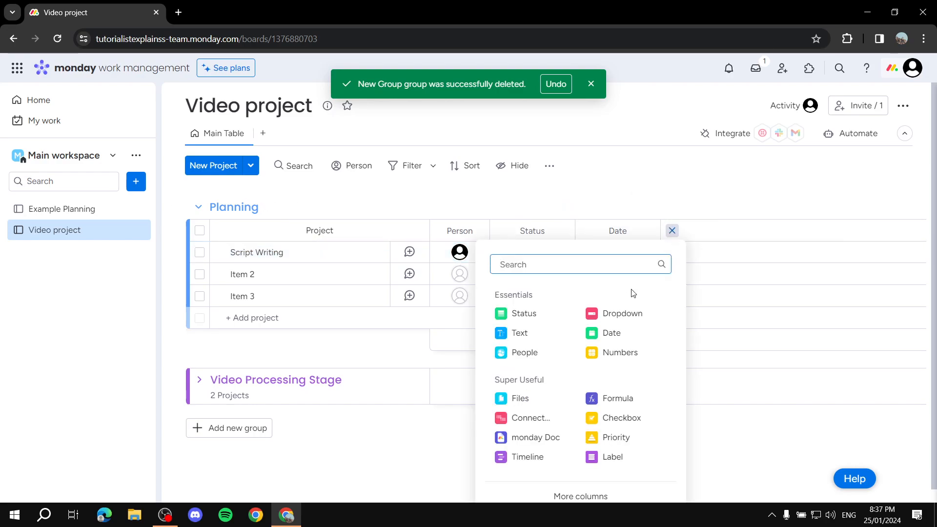
left_click(617, 438)
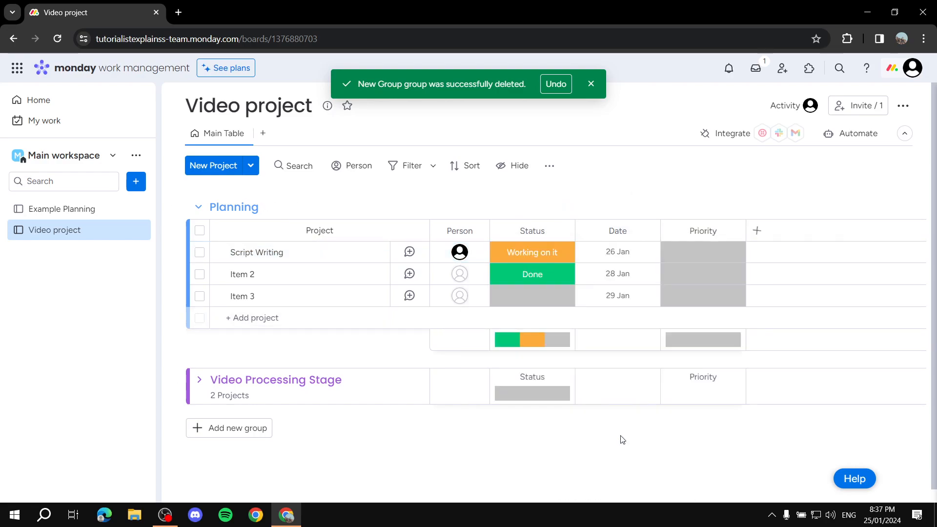
left_click(712, 233)
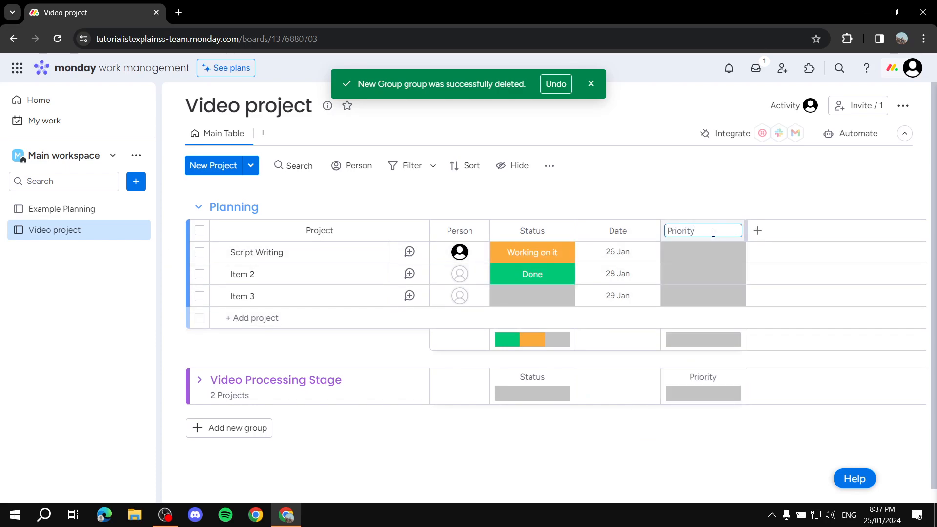
key("Return")
left_click_drag(724, 223, 618, 225)
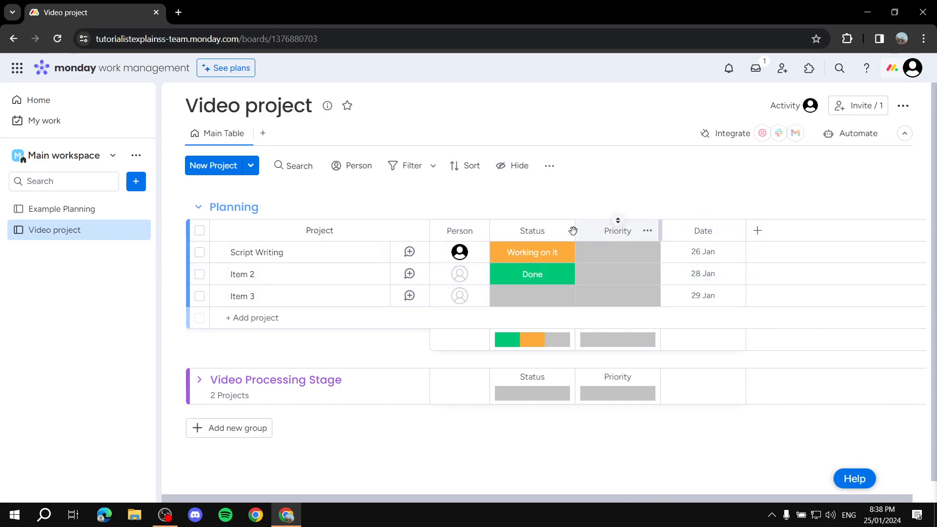
Step: Add a Numbers column and a Files column after the Date column
left_click(758, 232)
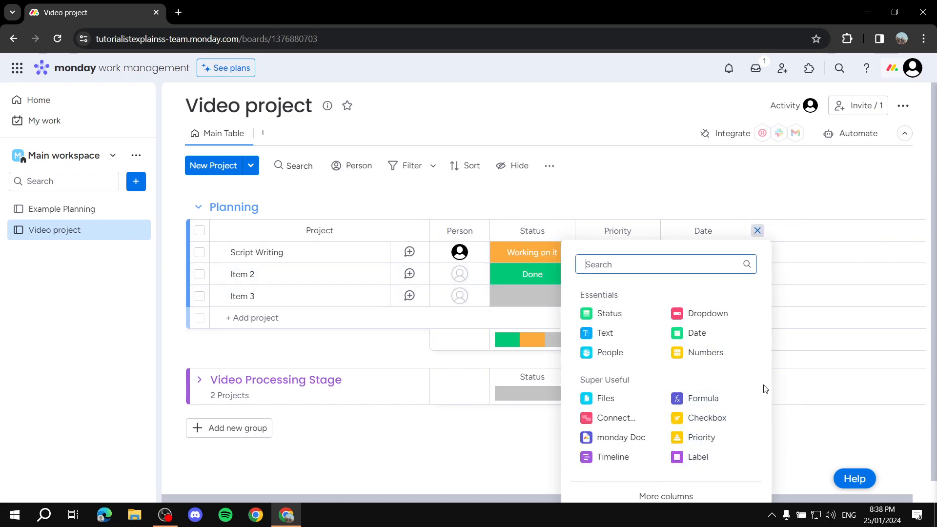
left_click(717, 356)
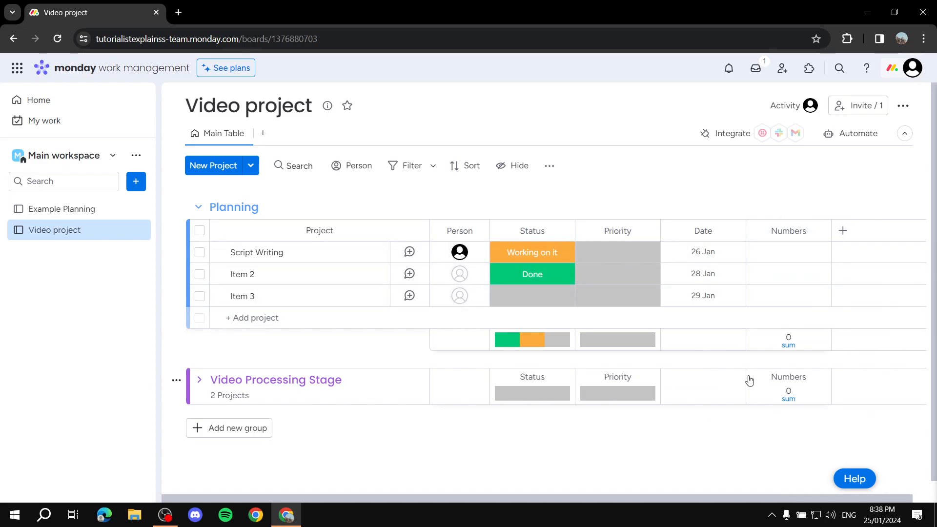
left_click(843, 230)
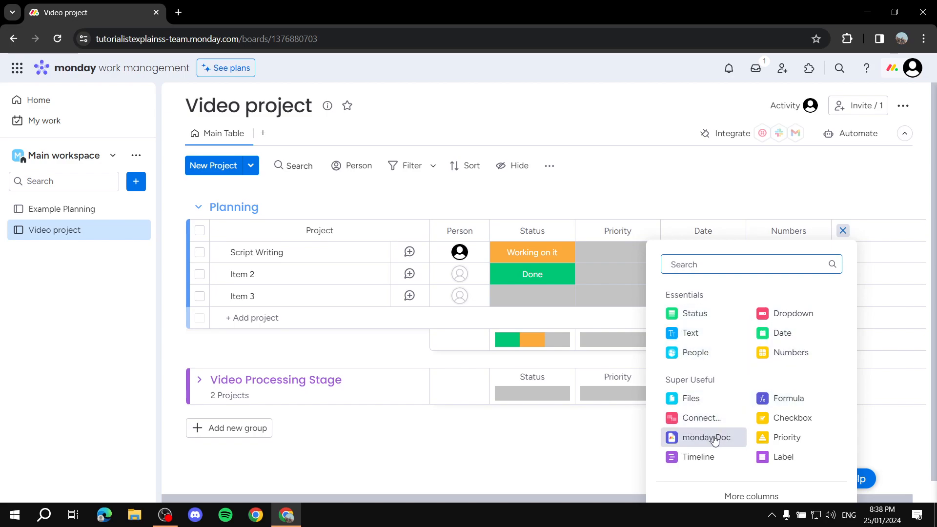
left_click(690, 397)
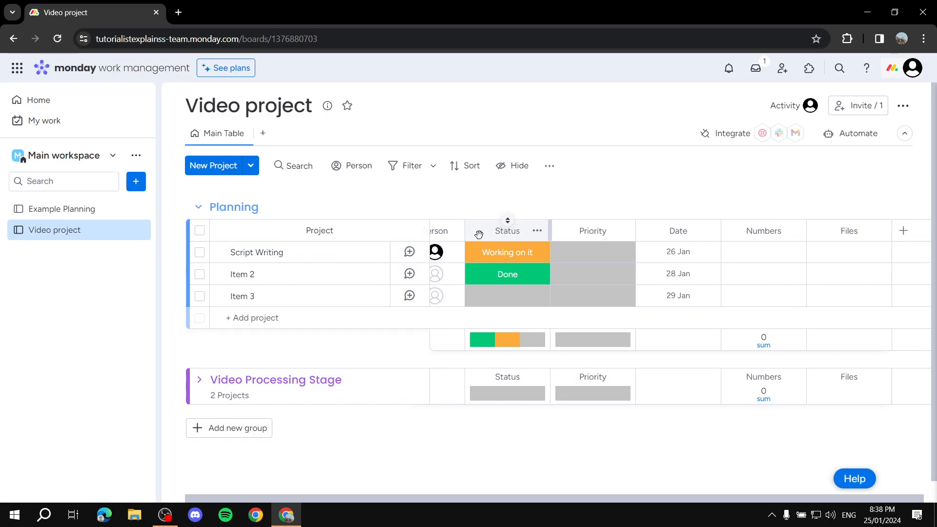
Step: Review the editable status labels for Script Writing and choose "Working on it" as its status
left_click(501, 259)
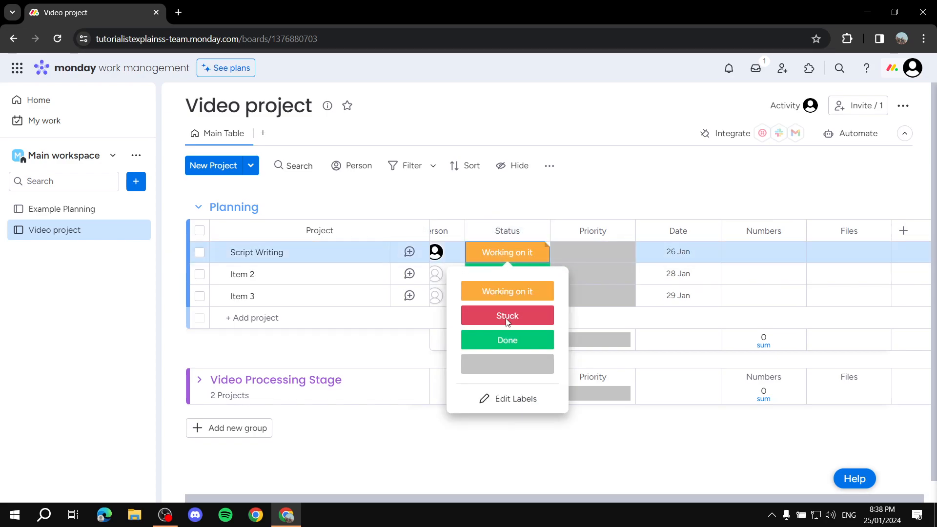
left_click(500, 400)
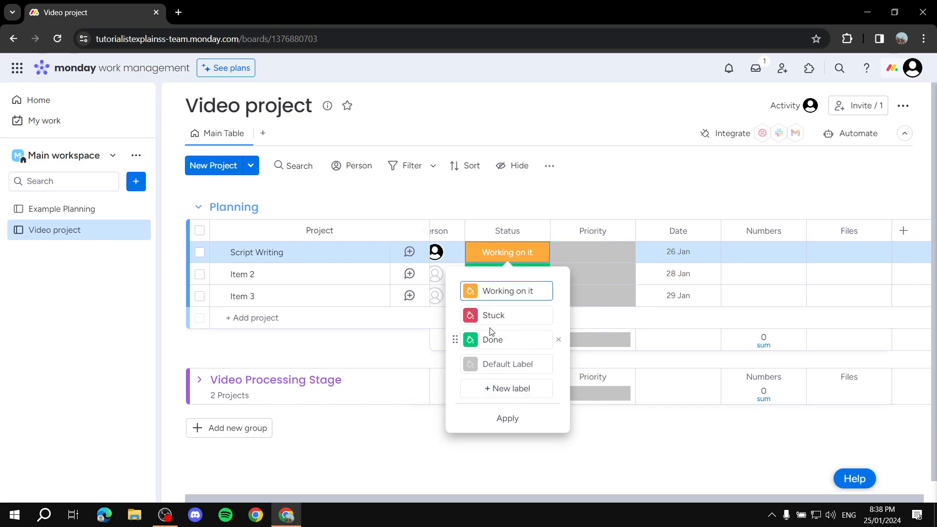
left_click(519, 423)
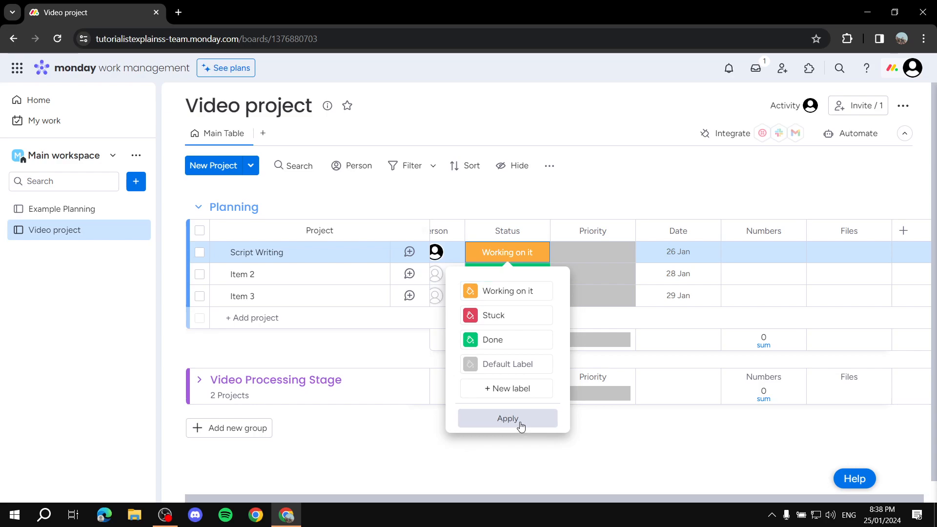
left_click(584, 191)
left_click(518, 256)
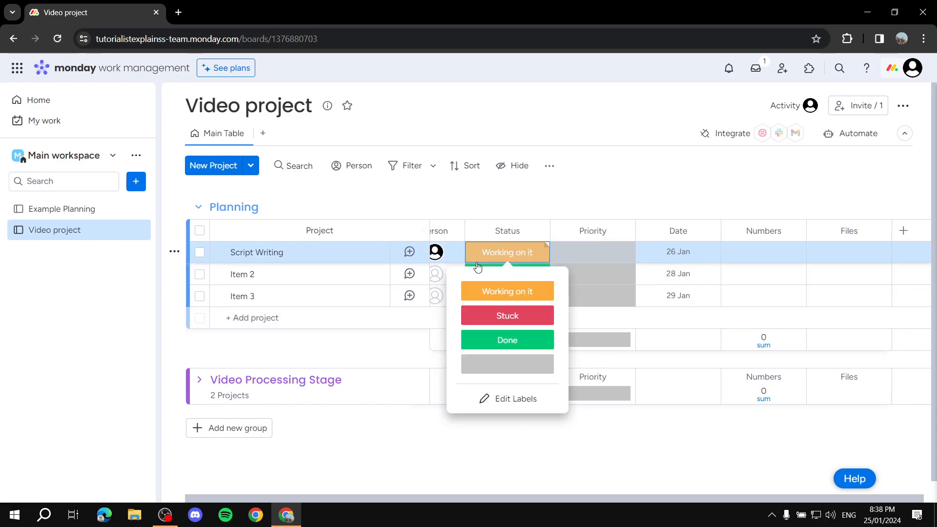
left_click(510, 290)
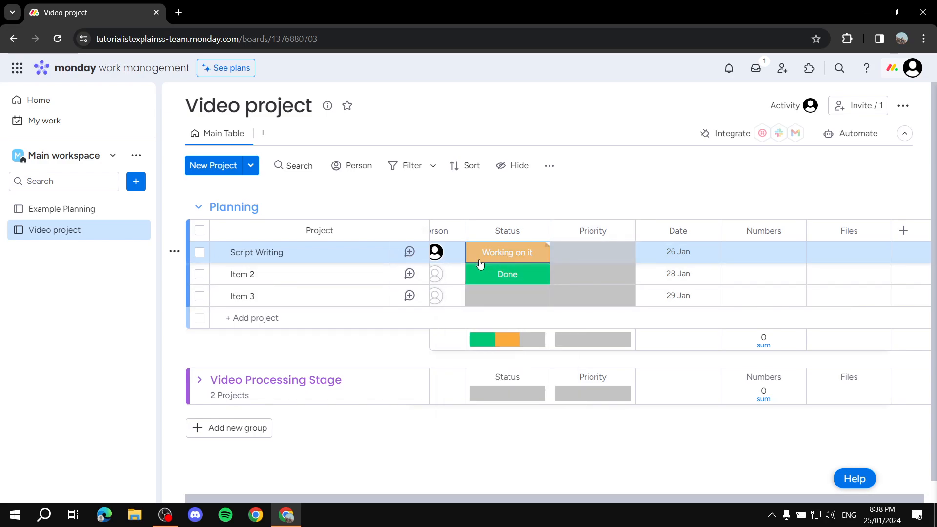
Step: Look through the priority choices for Script Writing and the settings available for the Status column
left_click(596, 259)
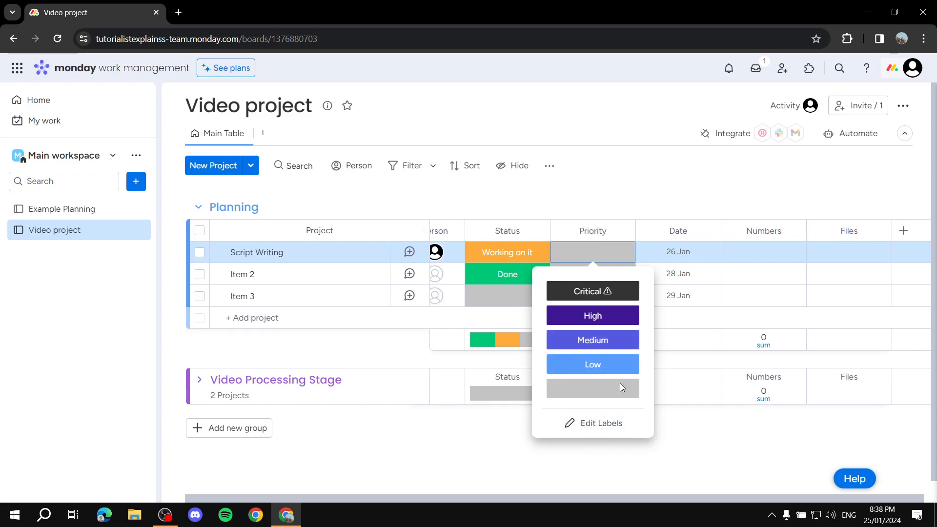
left_click(570, 194)
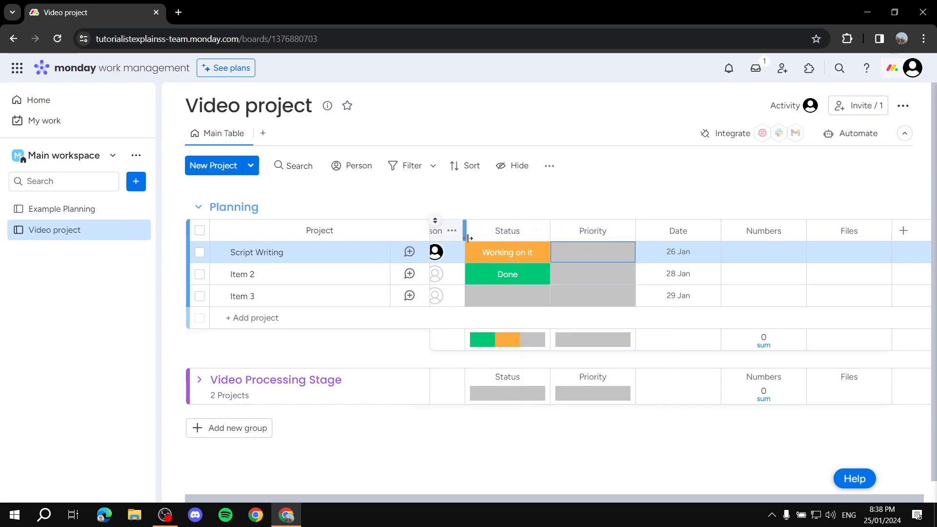
left_click(540, 234)
left_click(538, 231)
mouse_move(587, 237)
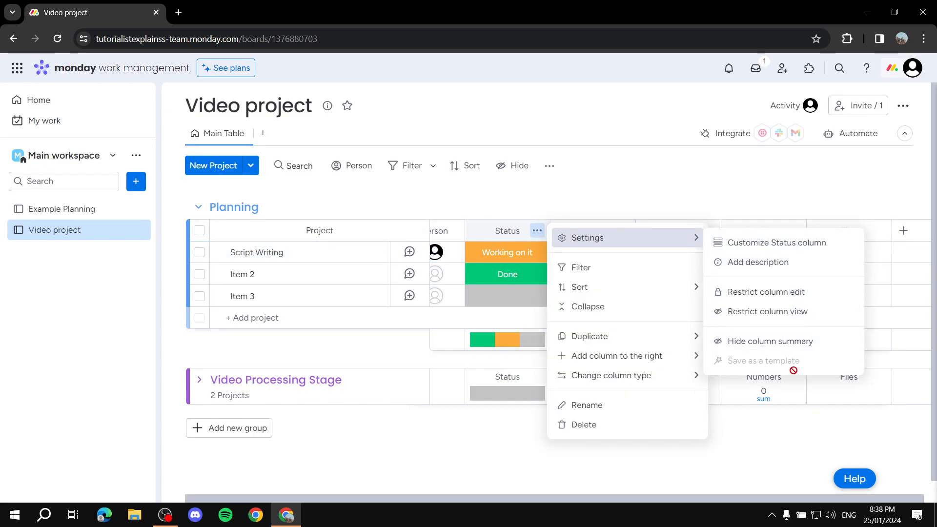
left_click(671, 176)
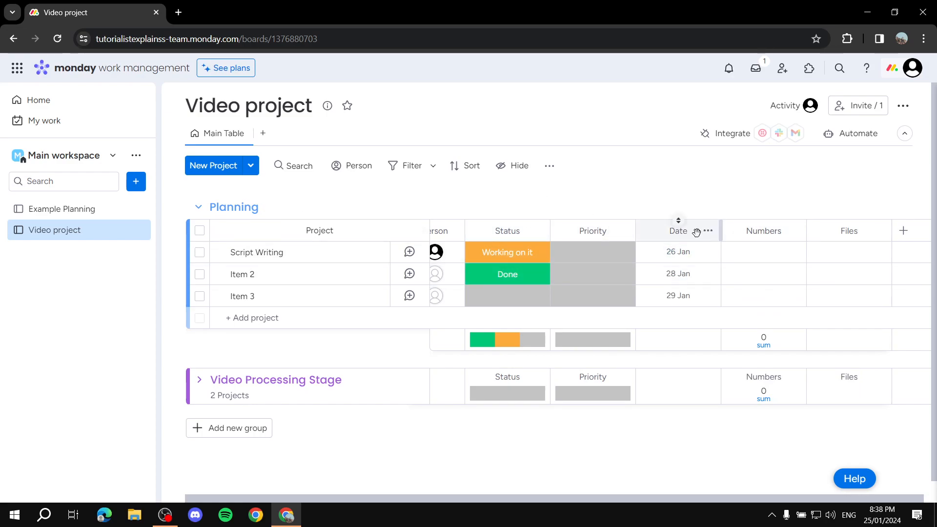
Step: Set the date of Script Writing to 28 January 2024
left_click(689, 251)
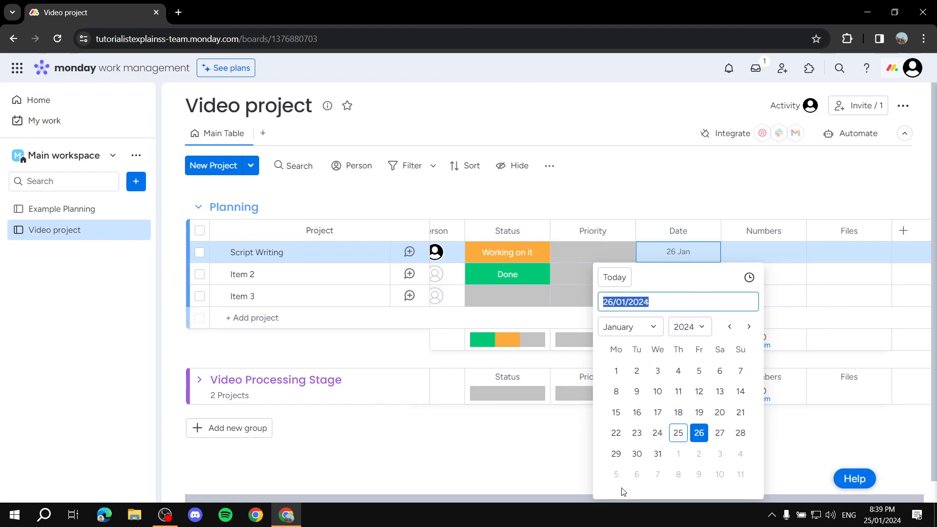
left_click(739, 434)
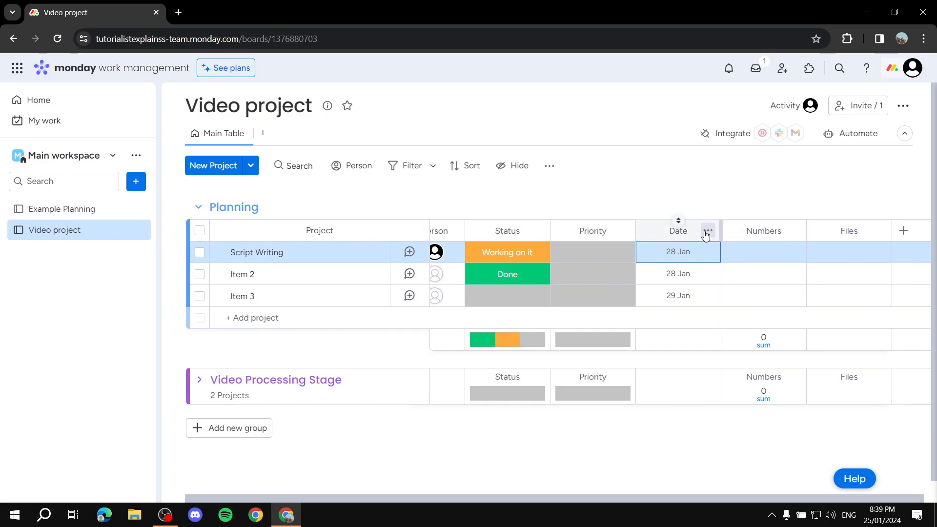
Step: Start setting the Date column as a deadline and choose Person as its connected person column
left_click(708, 231)
mouse_move(745, 236)
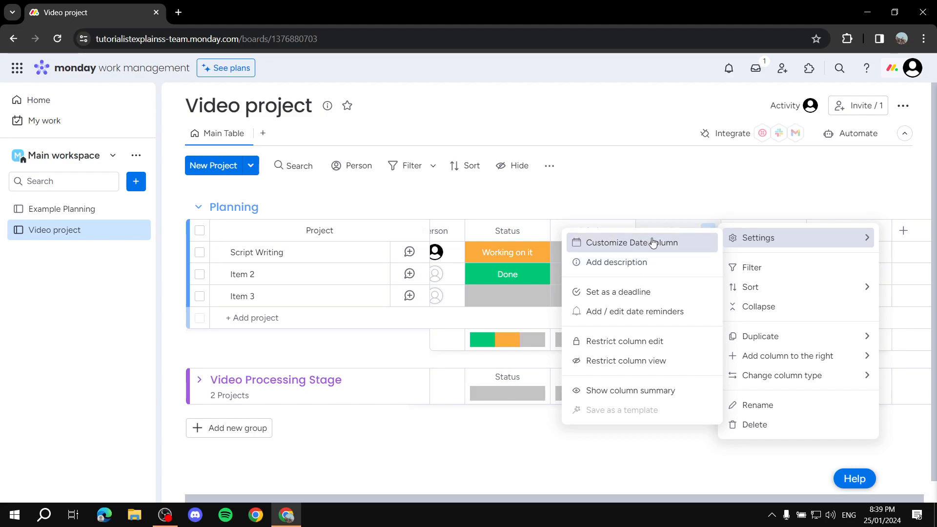
left_click(614, 299)
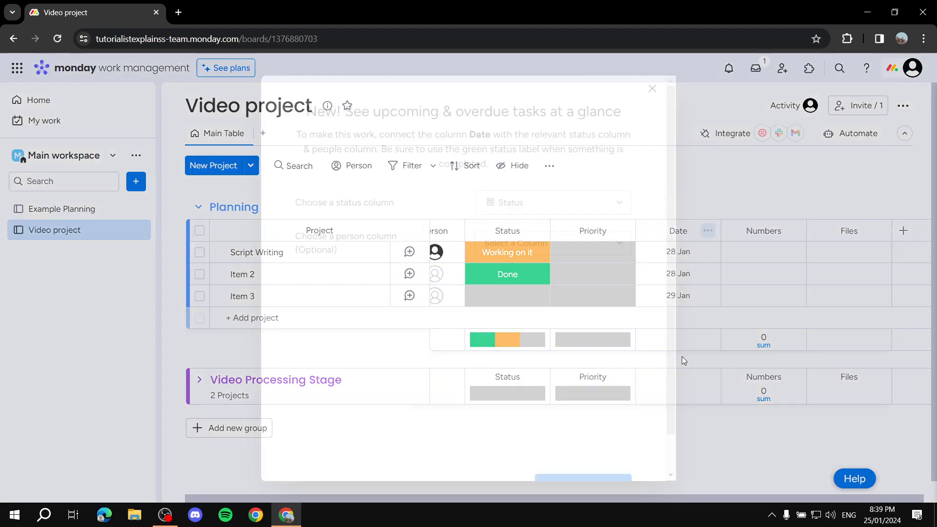
left_click(562, 247)
left_click(524, 272)
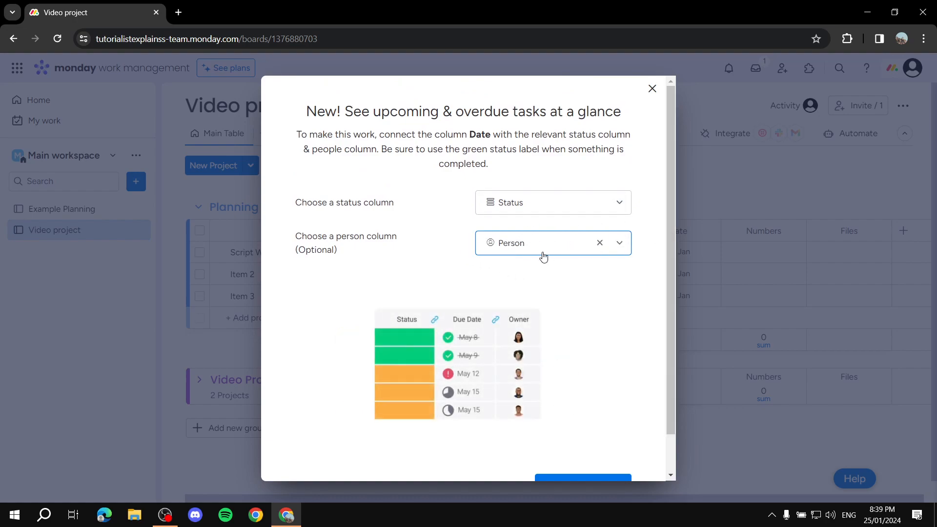
left_click(568, 244)
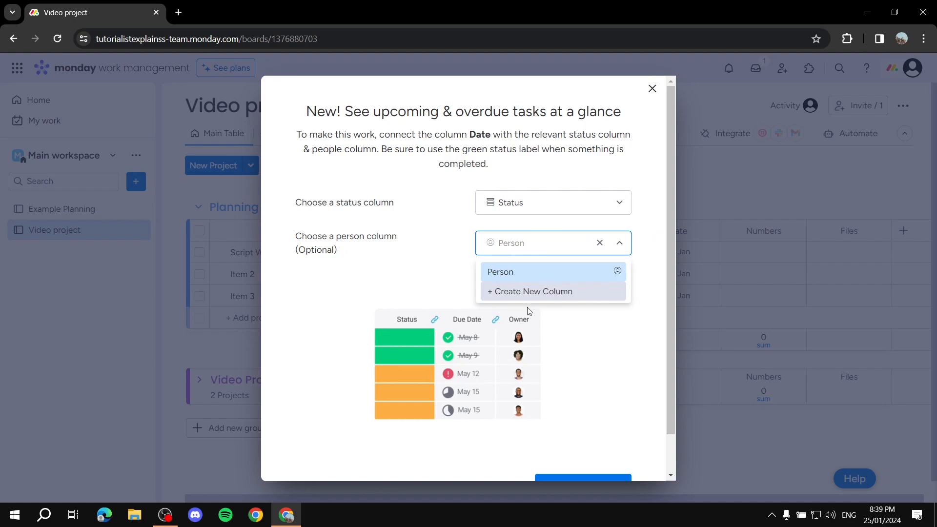
Step: Choose Status as the connected status column for the Date deadline and connect it together with the Person column
left_click(569, 203)
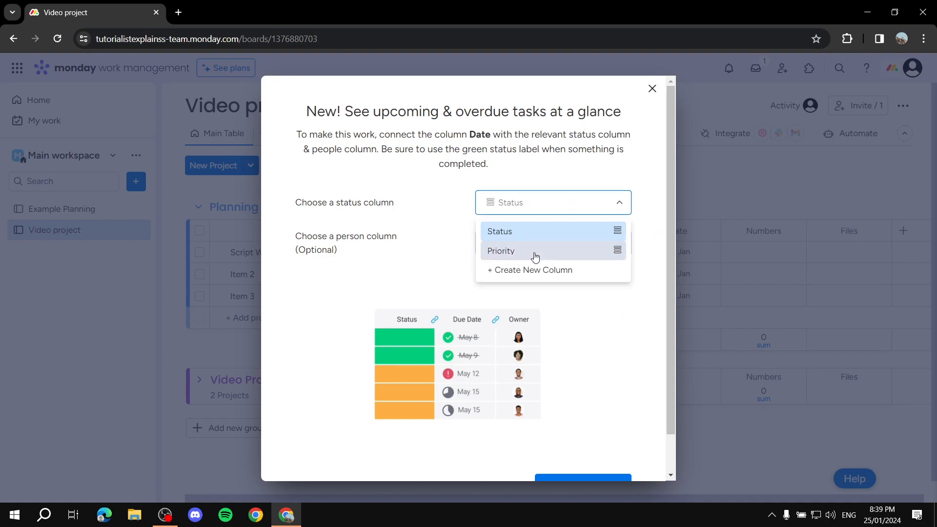
left_click(539, 251)
left_click(548, 211)
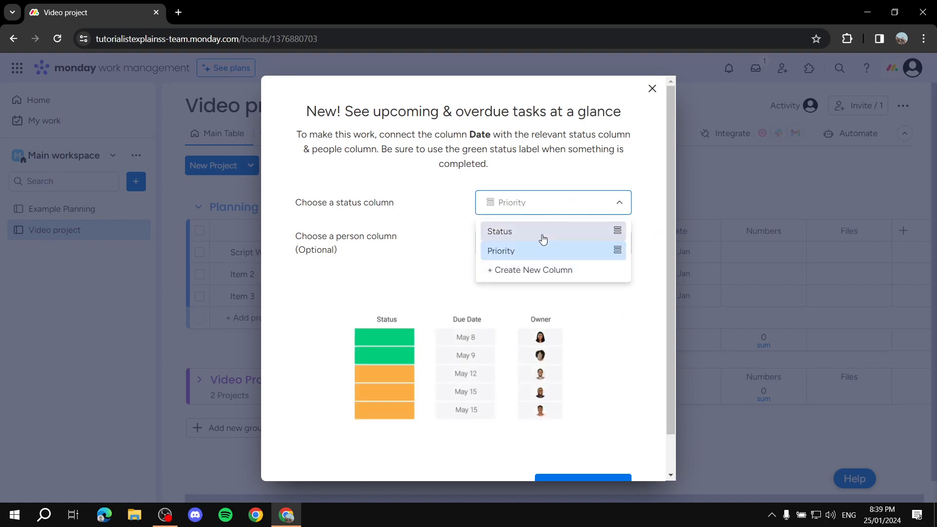
left_click(543, 234)
left_click(553, 213)
left_click(541, 252)
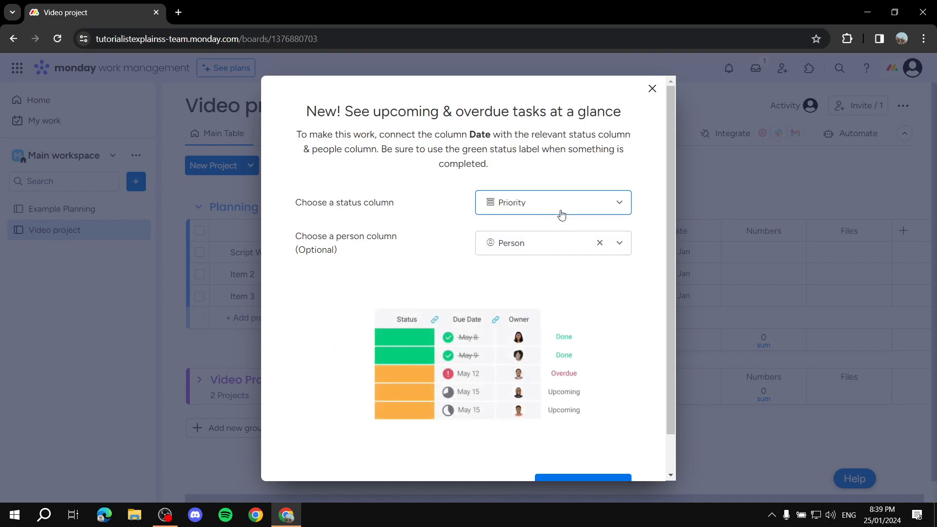
left_click(558, 211)
left_click(530, 233)
scroll(604, 386, "down", 1)
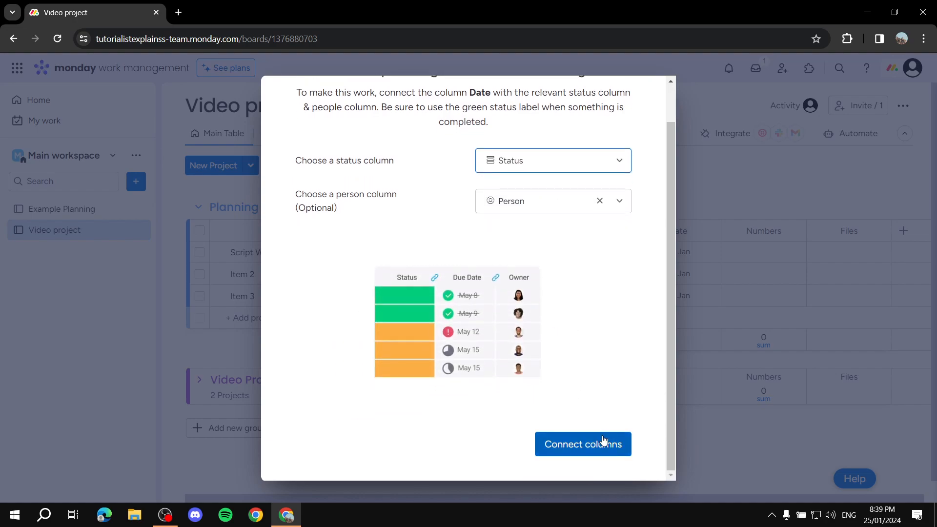
left_click(602, 441)
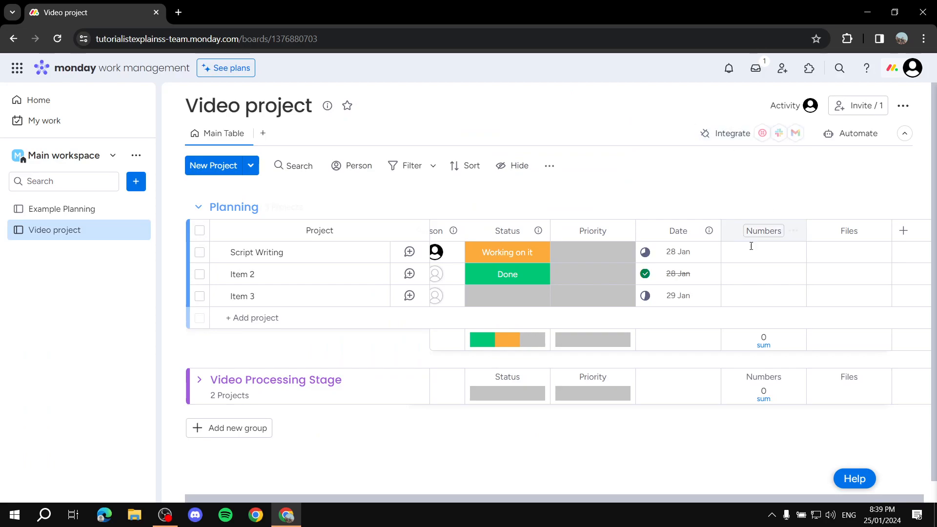
Step: Set the date of Item 2 to 31 January 2024 and its status to "Working on it"
mouse_move(645, 252)
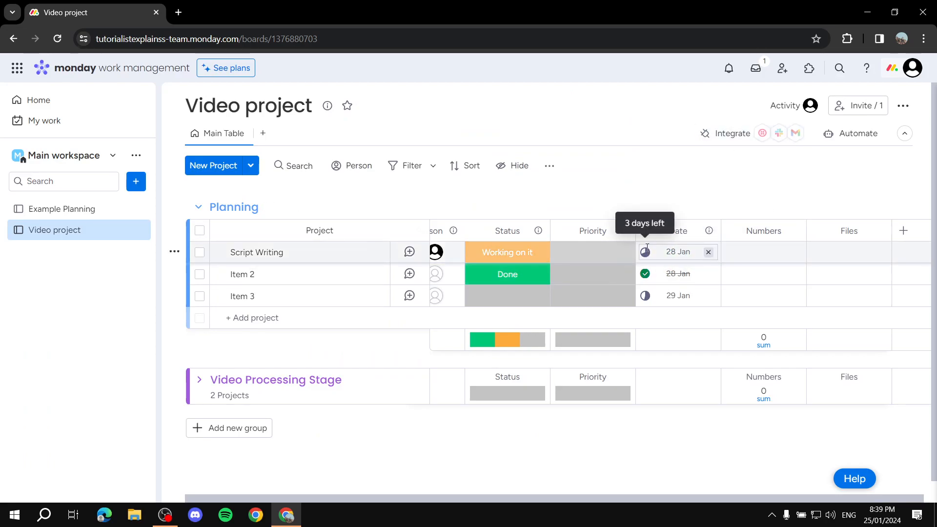
mouse_move(645, 273)
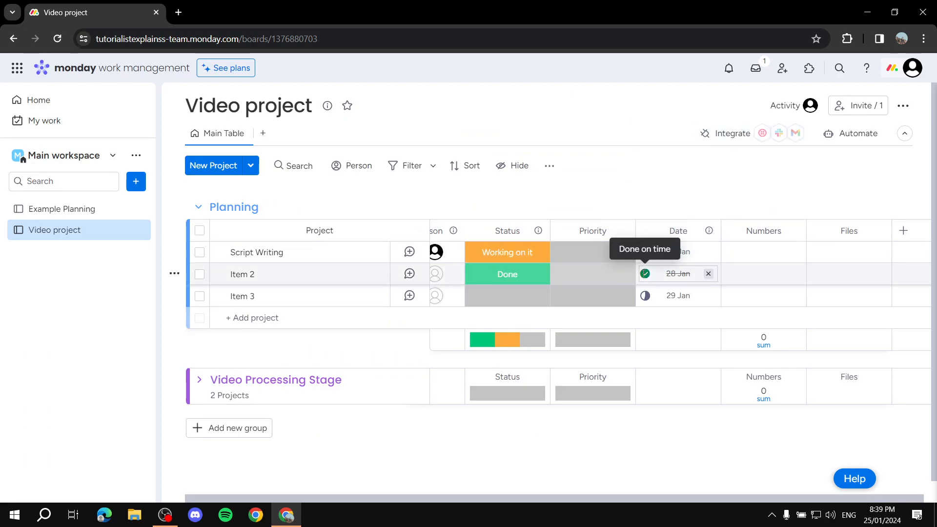
left_click(663, 276)
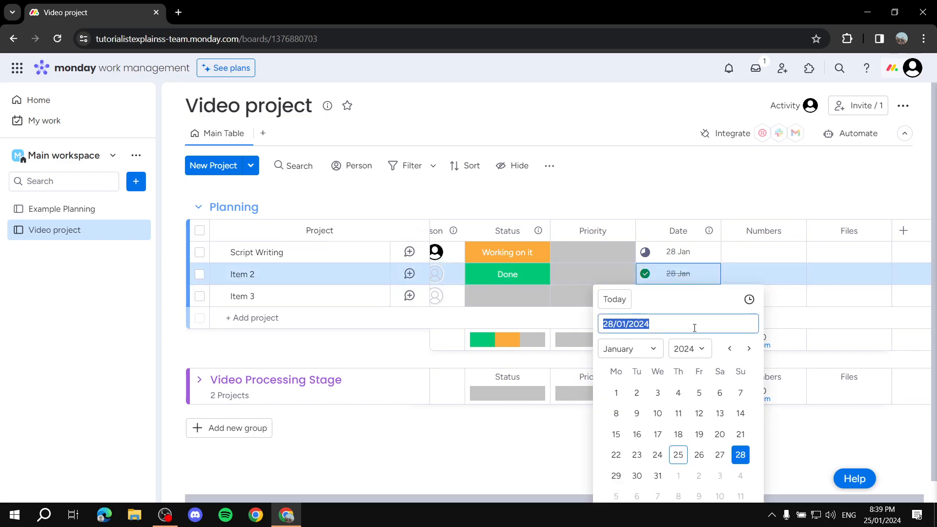
left_click(657, 475)
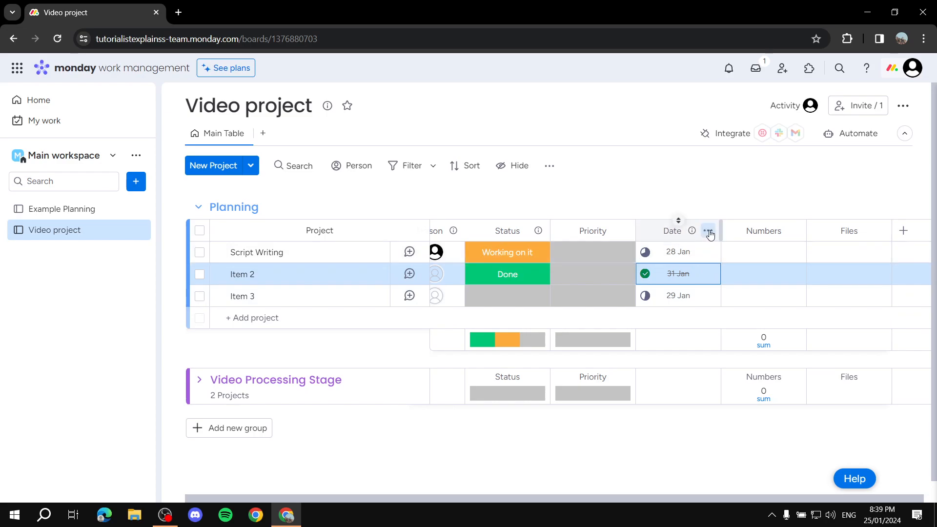
left_click(708, 233)
left_click(708, 233)
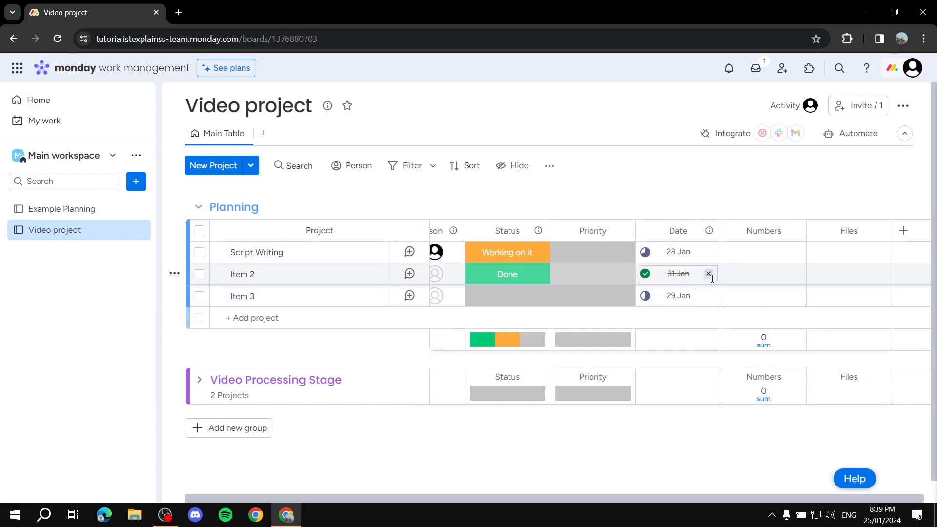
left_click(670, 274)
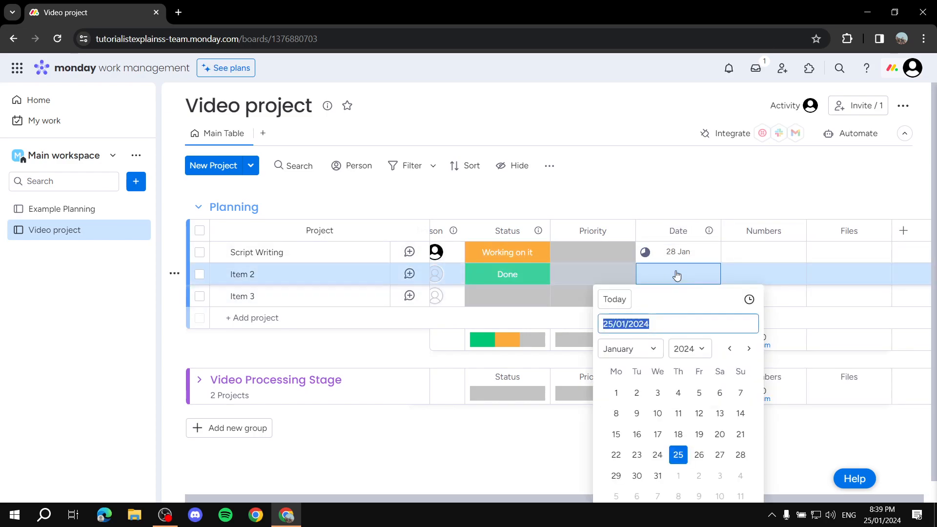
left_click(658, 476)
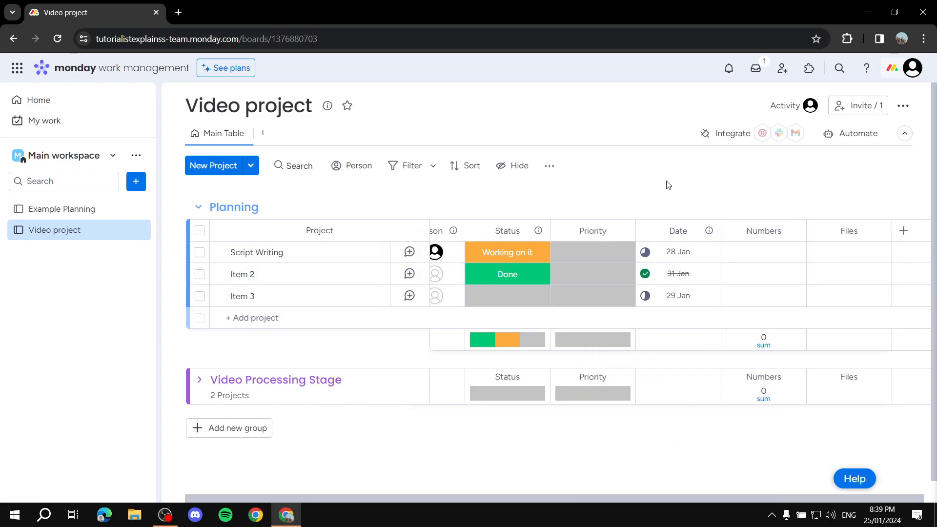
left_click(520, 281)
left_click(507, 313)
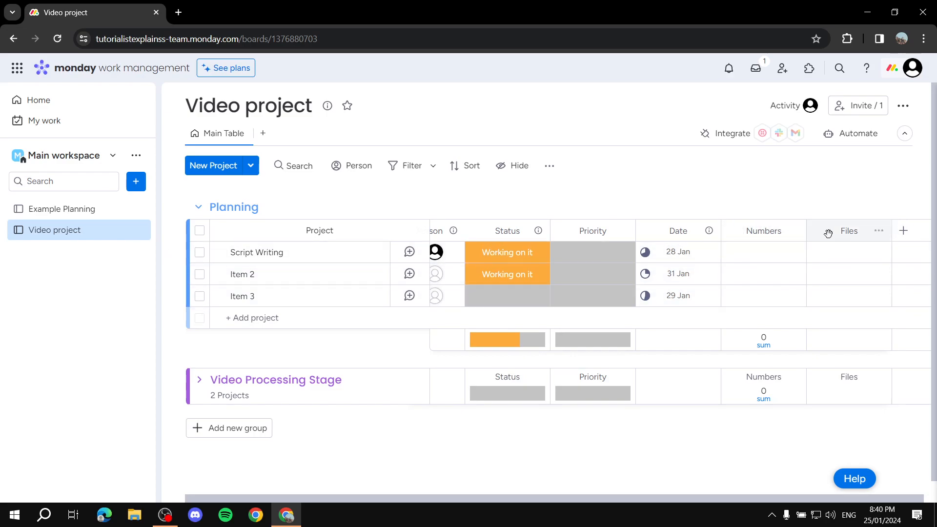
Step: Look through the settings of the Date column, including the deadline mode and due date reminder options
left_click(708, 232)
mouse_move(752, 243)
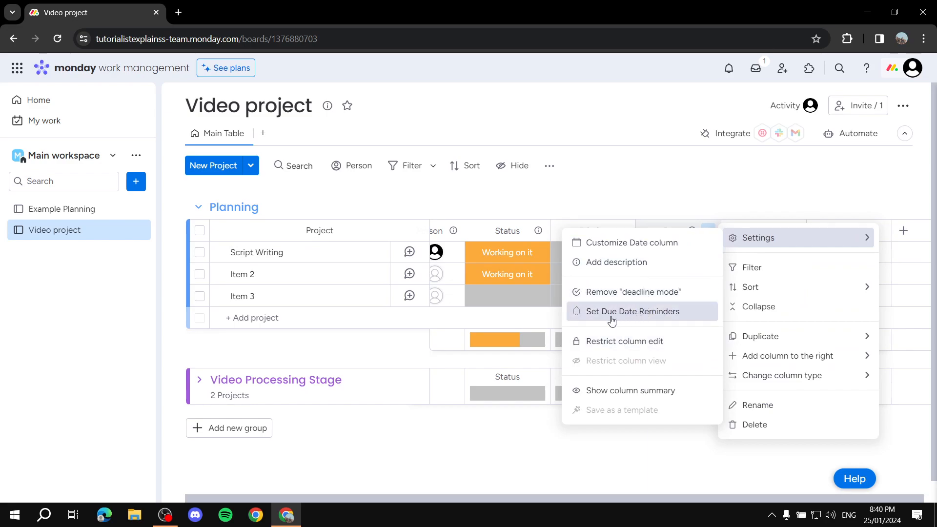
left_click(640, 159)
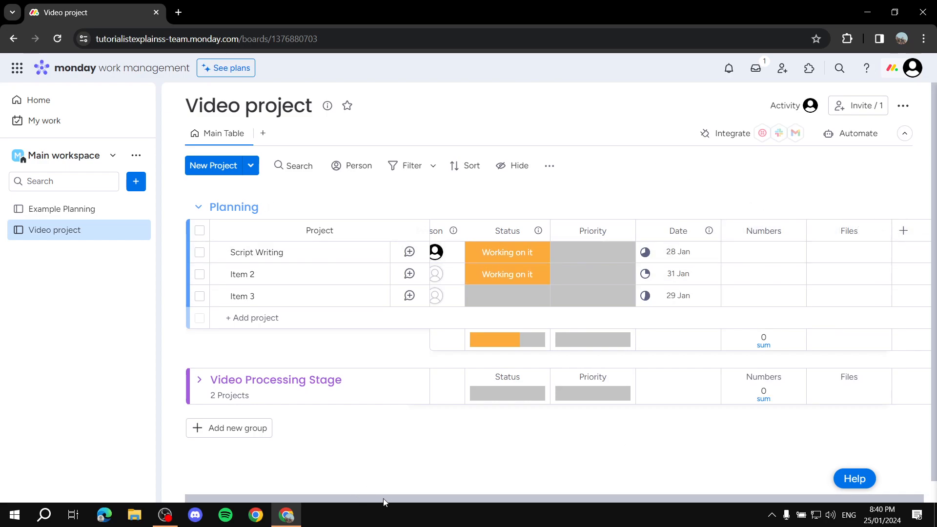
Step: Enter 0 in the Numbers cell of Script Writing and view the sources for adding a file to its Files cell
left_click(756, 252)
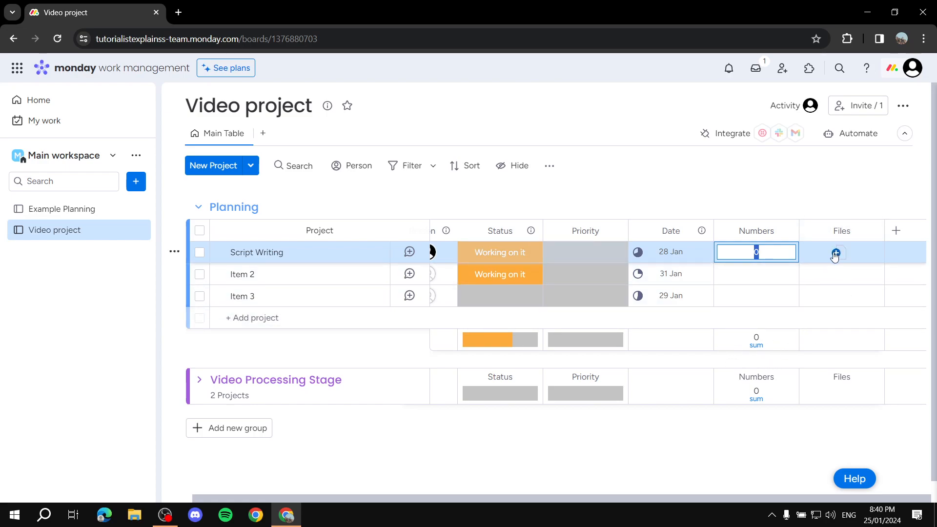
left_click(835, 254)
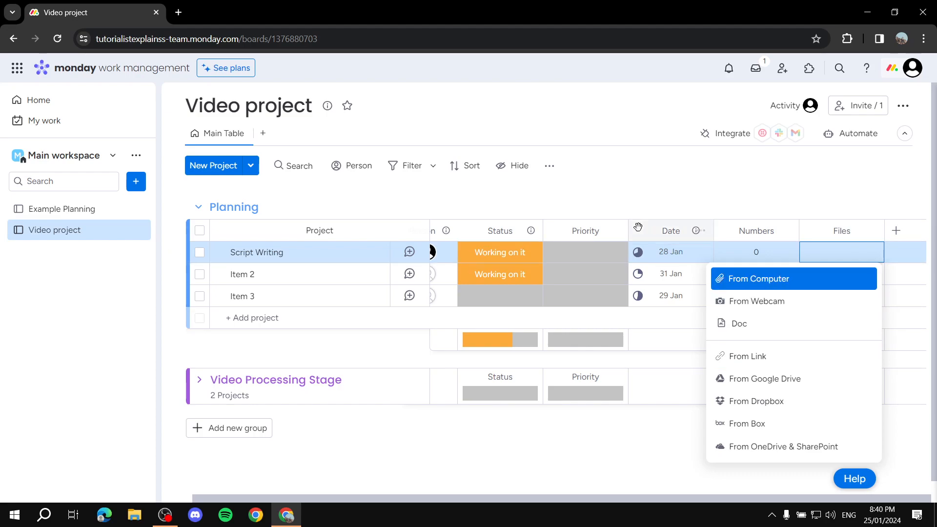
left_click(630, 162)
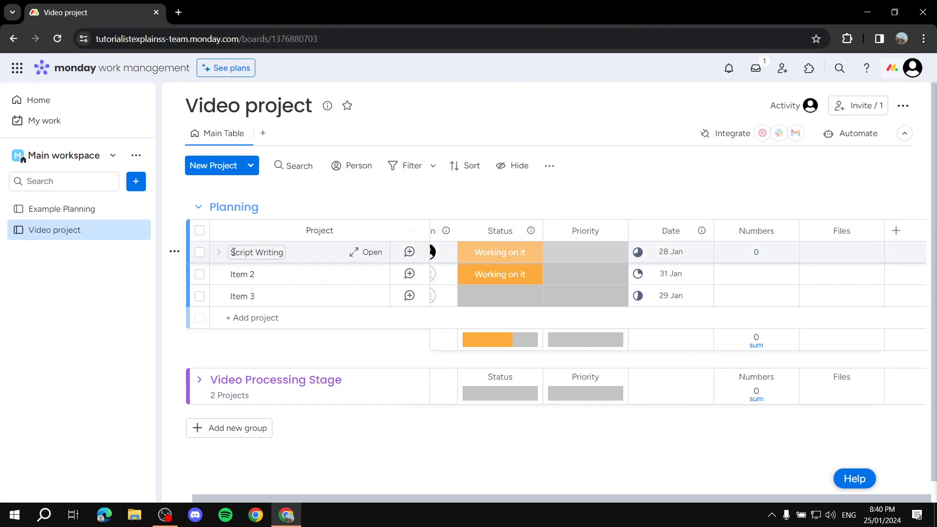
Step: Add three subitems under Script Writing named "Paragraph 1", "Paragraph 2" and "Paragraph 3"
left_click(218, 253)
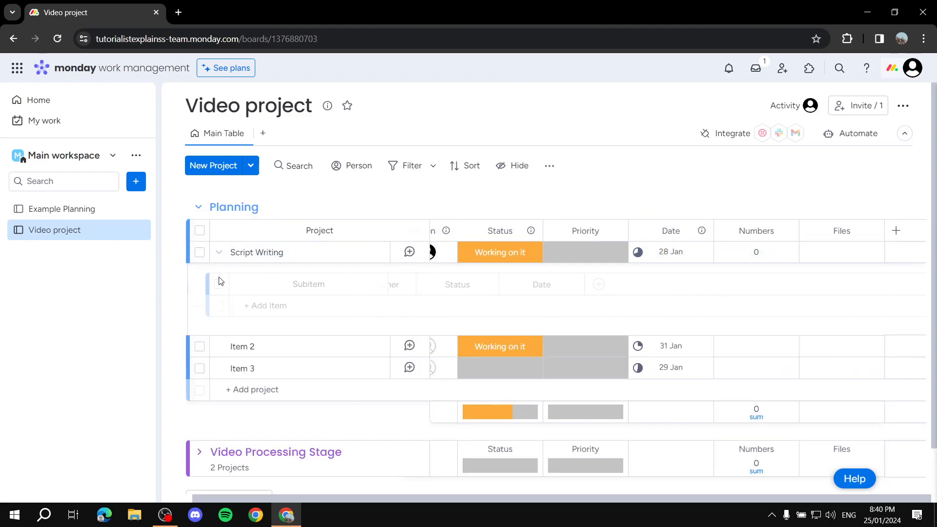
left_click(312, 302)
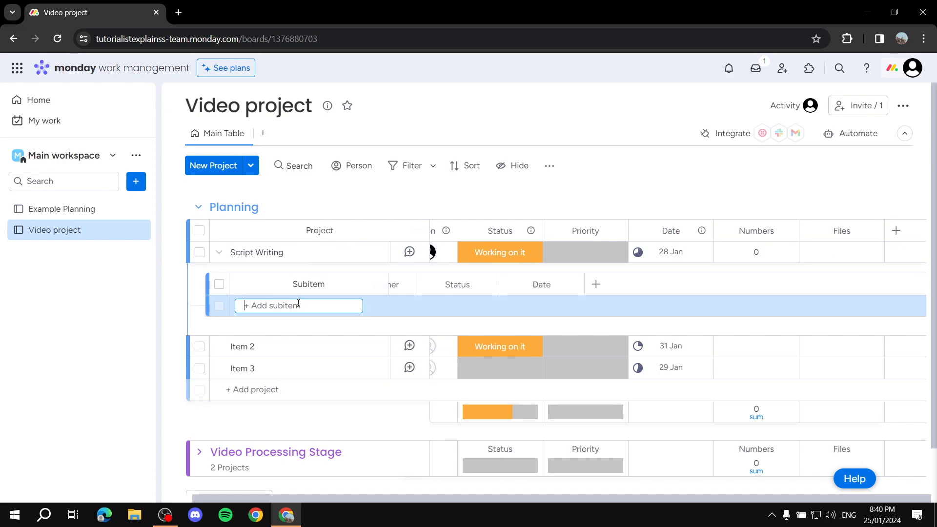
type("Pa")
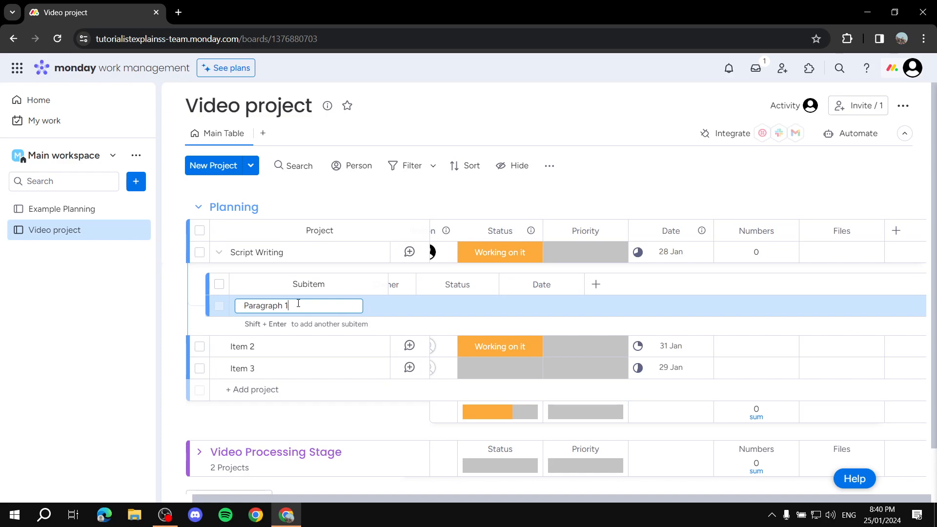
type("ragraph 1")
key("Return")
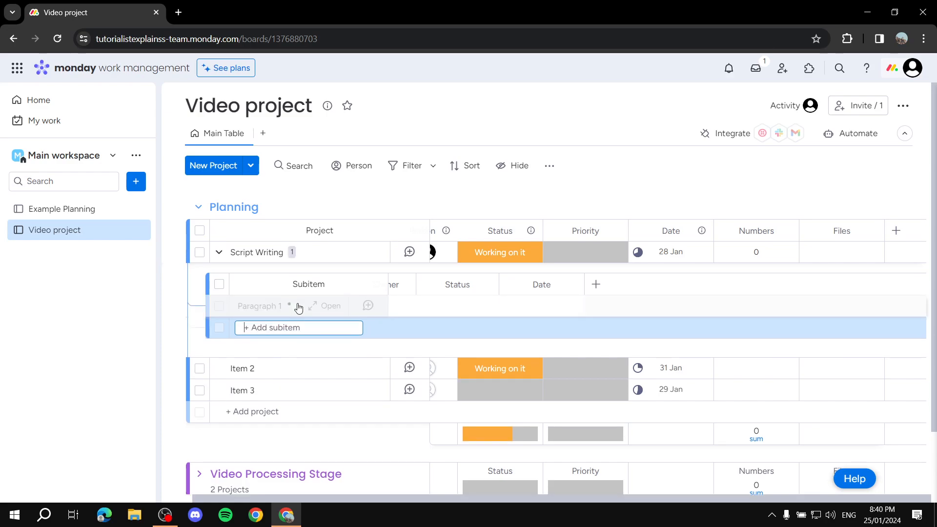
type("Paragraph 2")
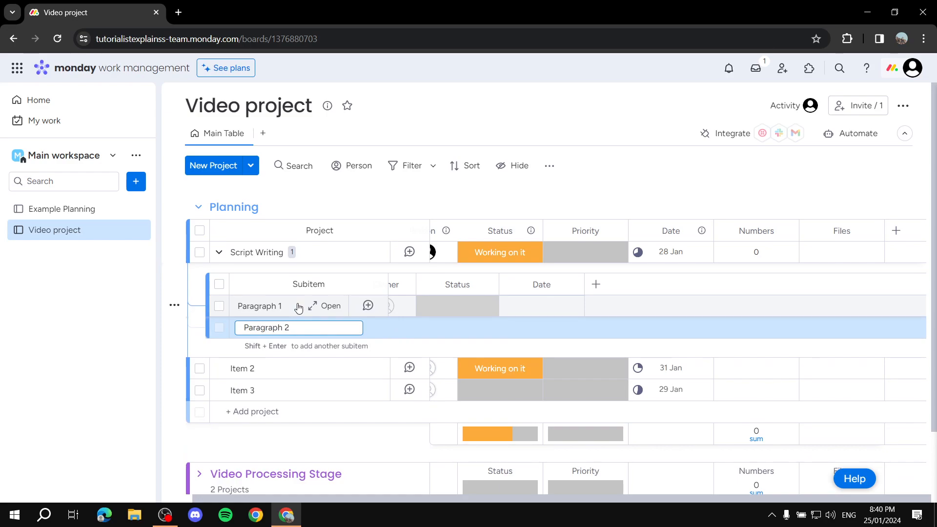
key("Return")
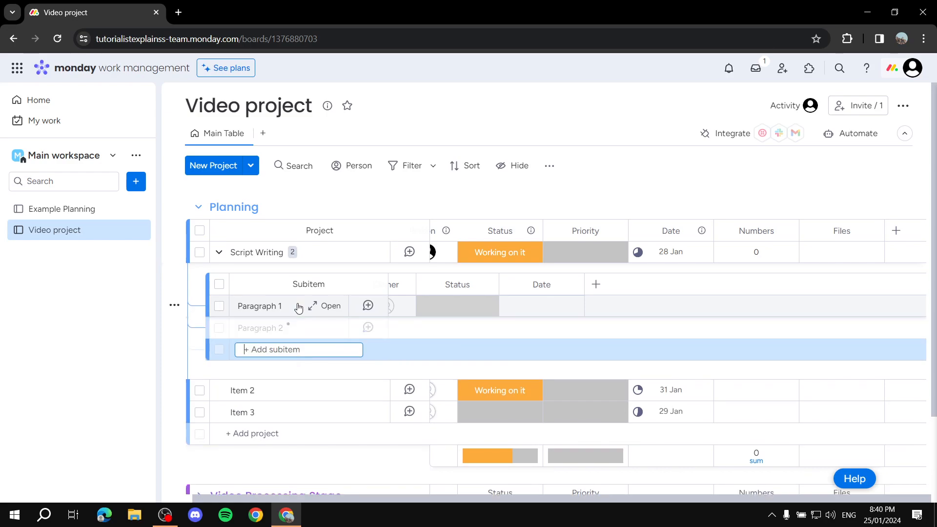
type("Paragraph 3")
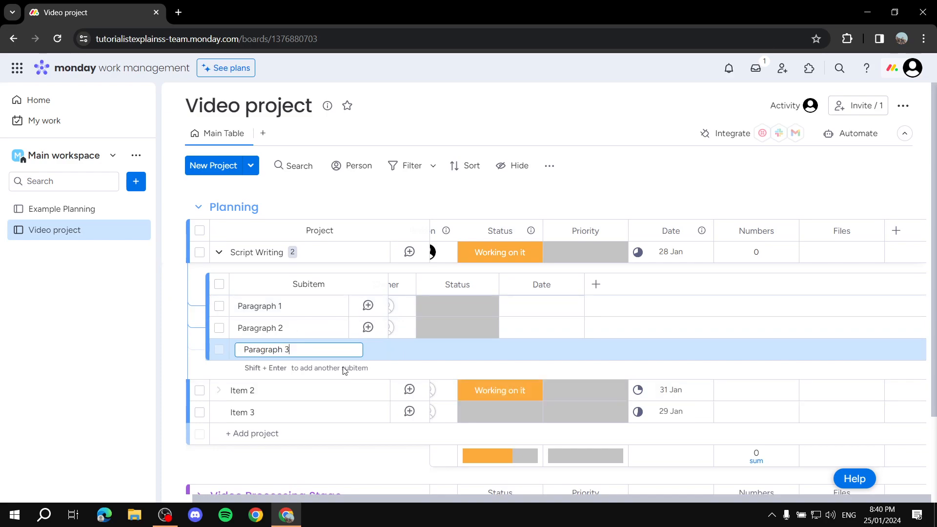
key("Return")
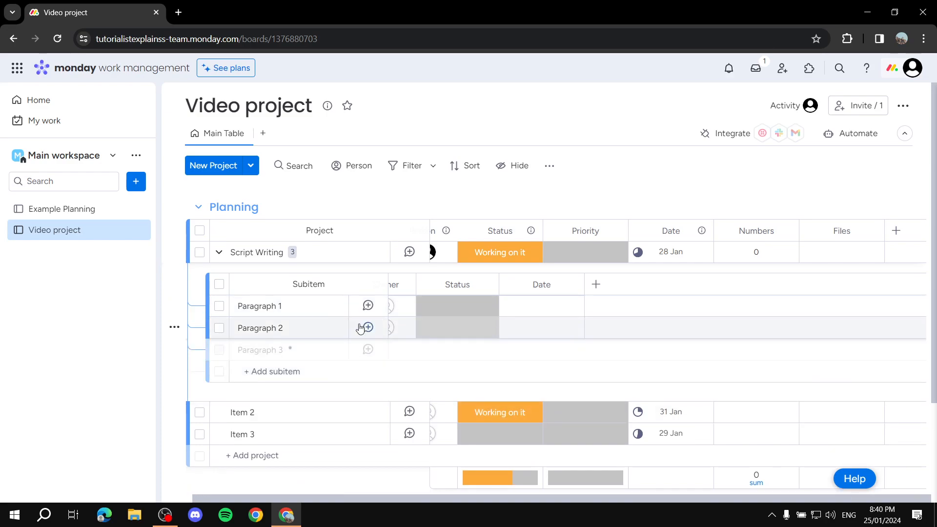
Step: View the status choices for Paragraph 1 and the column types that can be added to the subitems
left_click(458, 307)
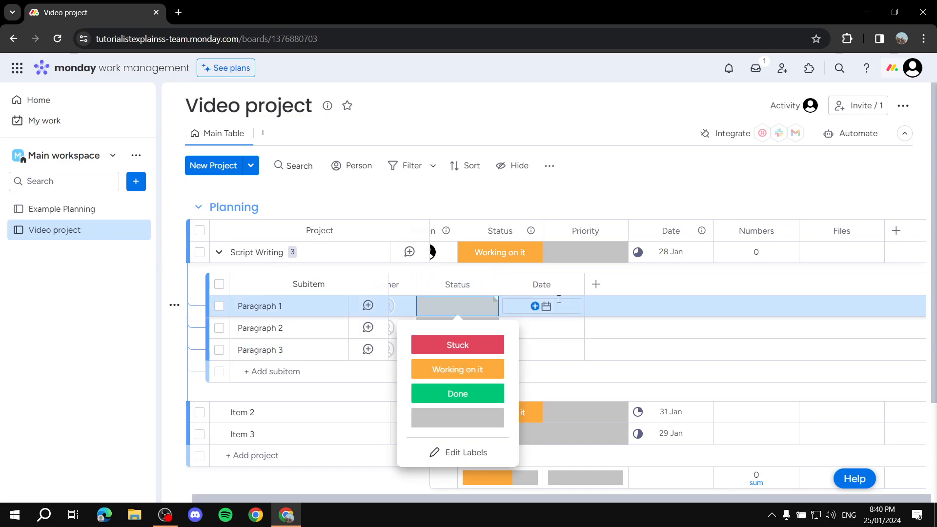
left_click(596, 284)
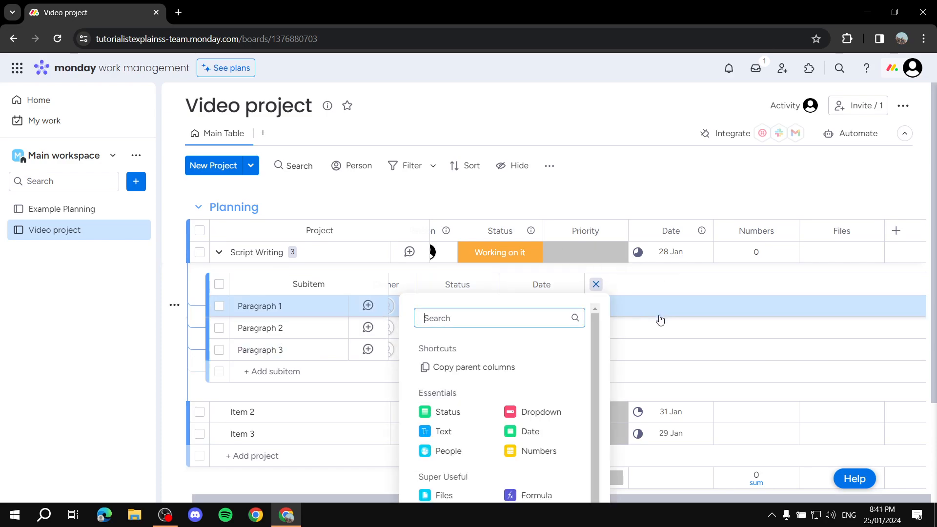
left_click(596, 284)
Step: Set the status of Paragraph 1 and Paragraph 2 to Done and of Paragraph 3 to Stuck
left_click(435, 308)
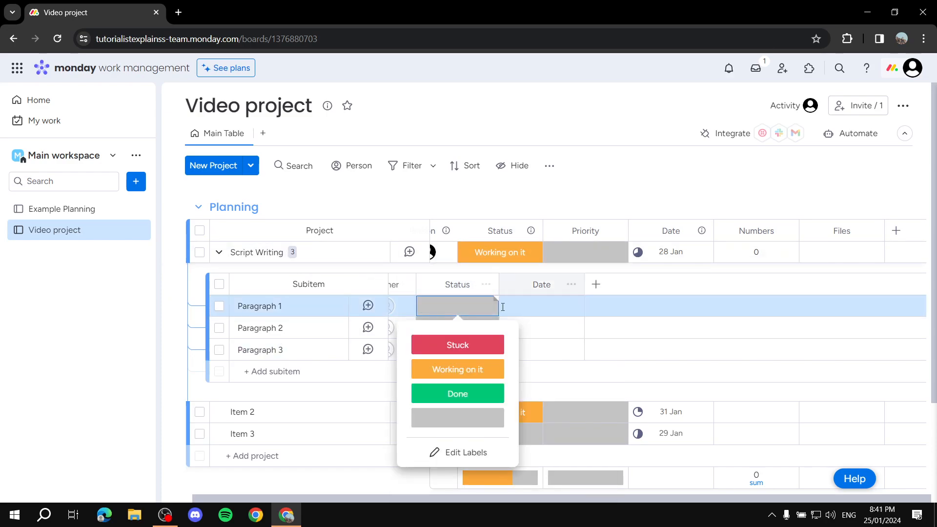
left_click(458, 369)
left_click(457, 311)
left_click(458, 394)
left_click(458, 328)
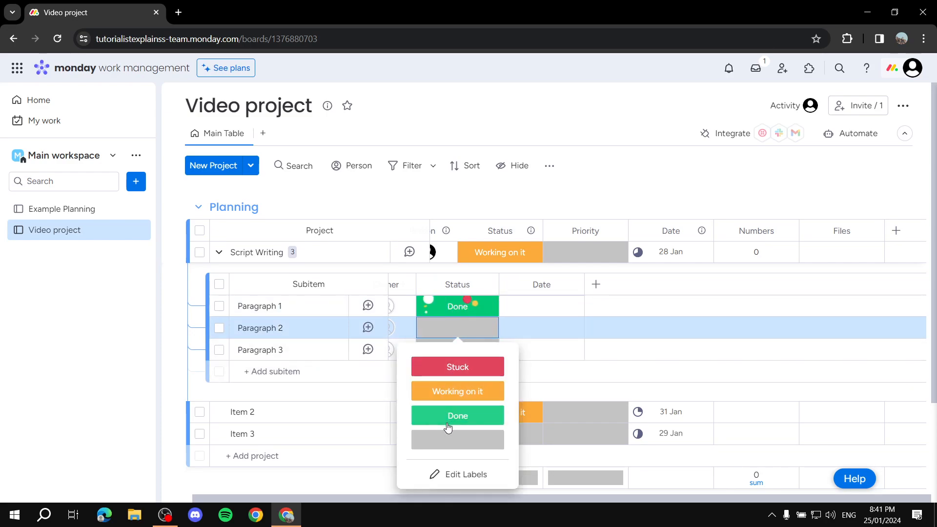
left_click(456, 415)
left_click(461, 350)
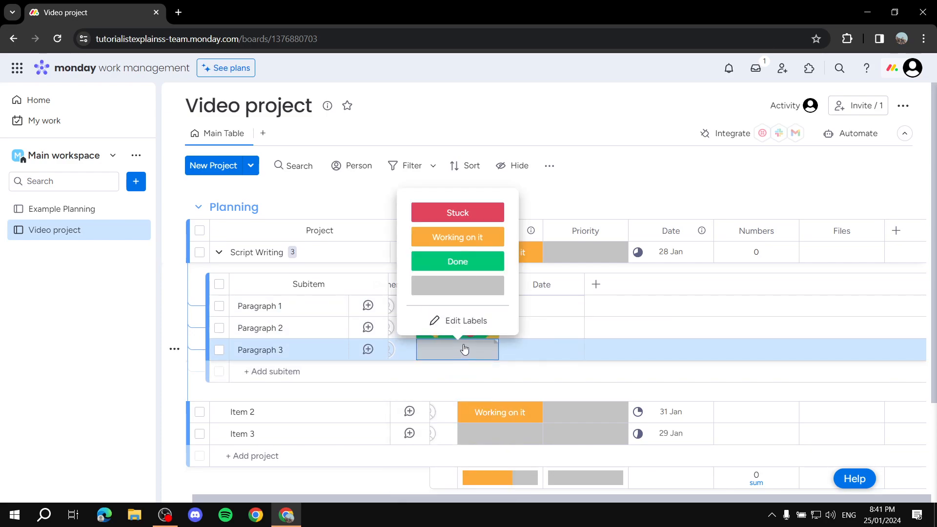
left_click(456, 210)
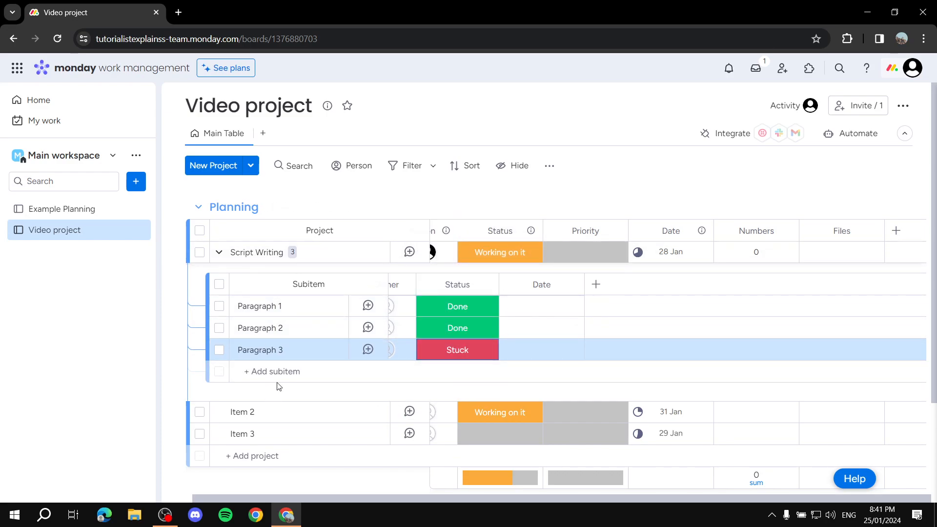
Step: Show a summary of the subitems' Status column on the parent item Script Writing
left_click(218, 252)
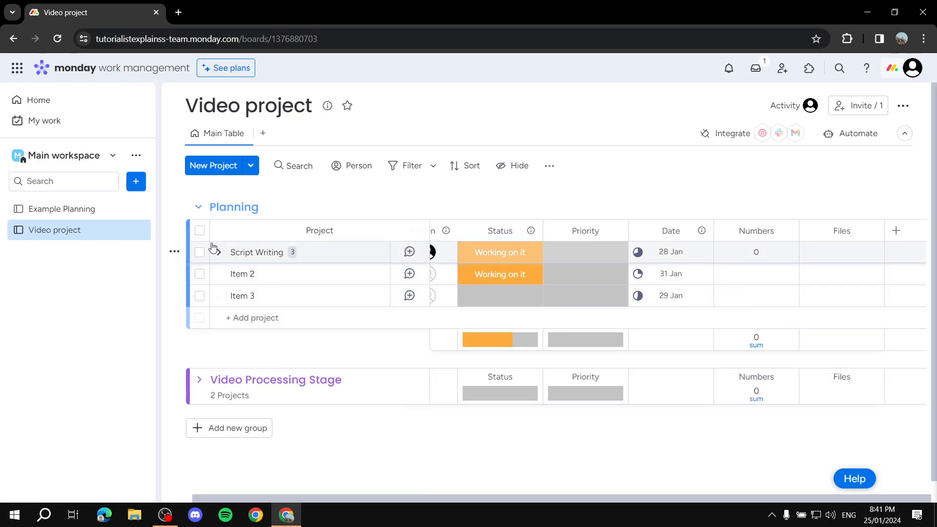
left_click(218, 253)
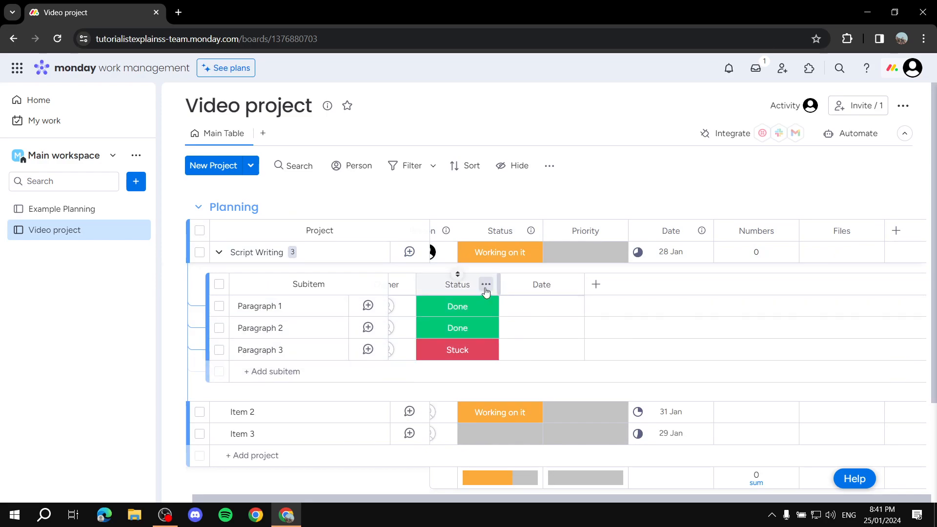
left_click(486, 285)
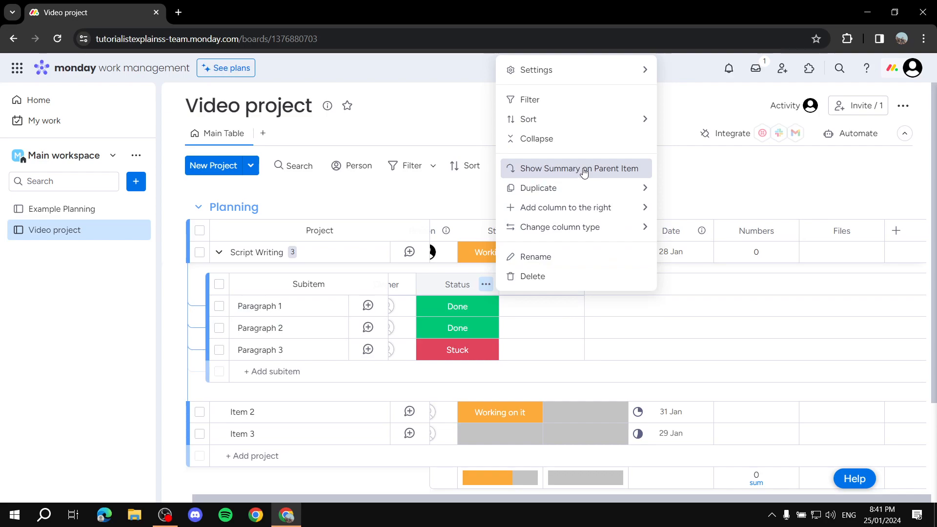
left_click(602, 168)
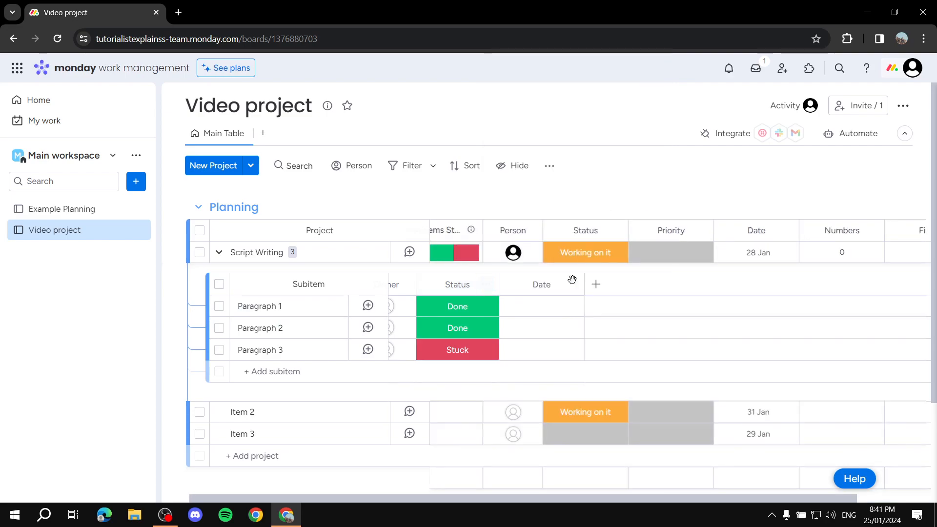
Step: Collapse the subitems of Script Writing and inspect the Done and Stuck shares in its subitems status summary
left_click(219, 253)
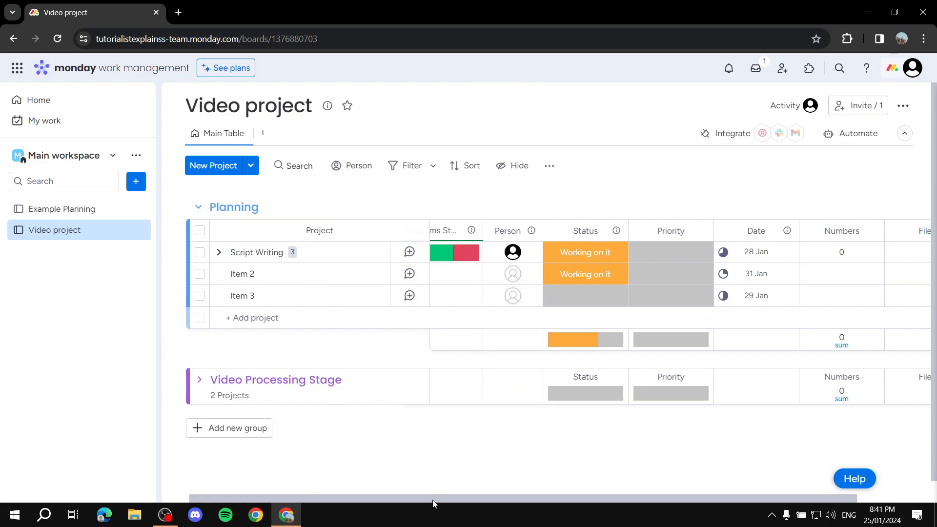
left_click_drag(433, 503, 393, 481)
mouse_move(447, 257)
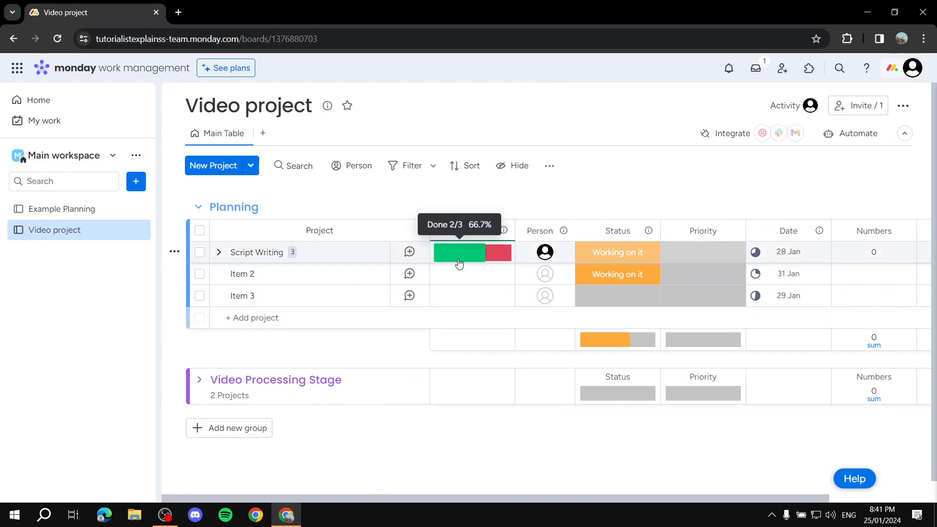
mouse_move(505, 259)
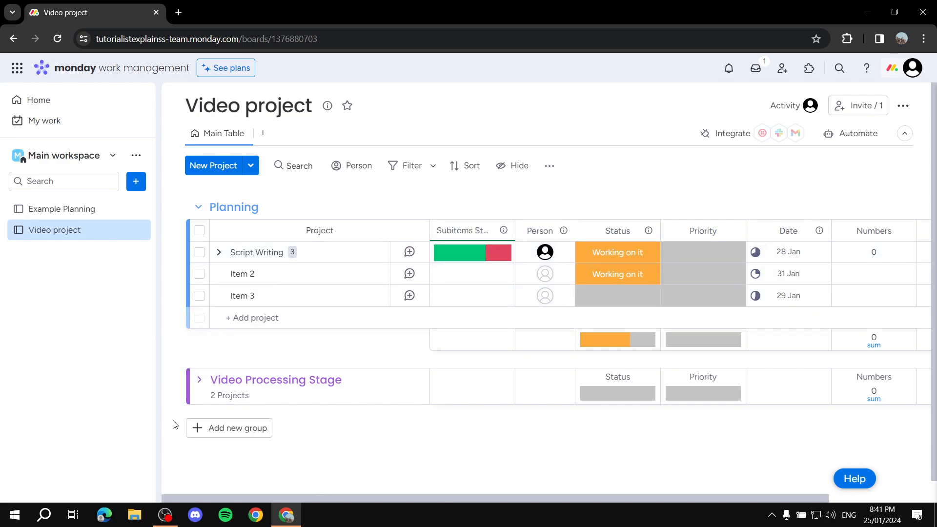
Step: View the updates section of Script Writing and its Person assignment without changing them
left_click(232, 317)
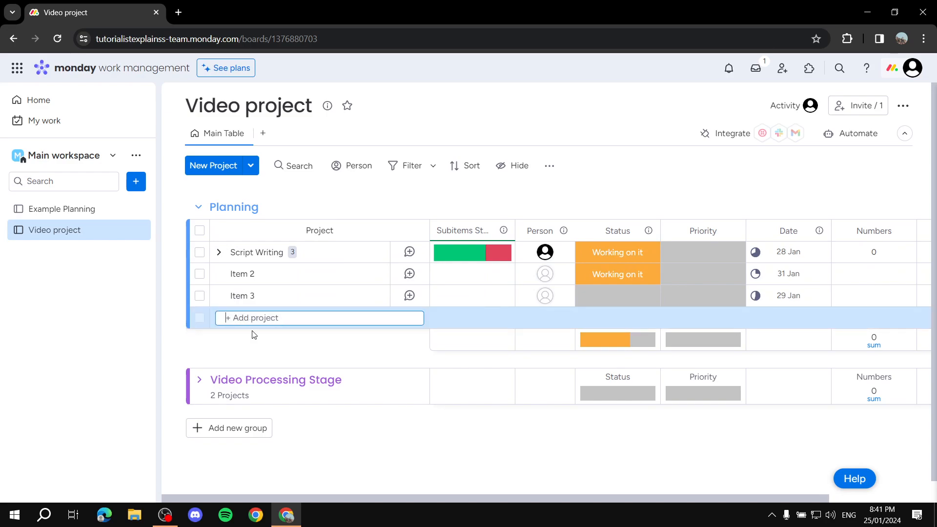
left_click(409, 251)
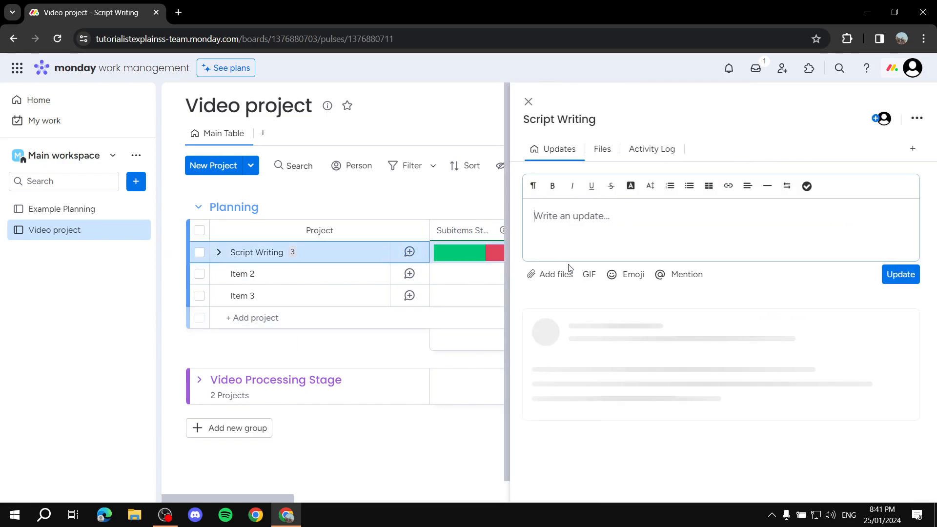
left_click(529, 103)
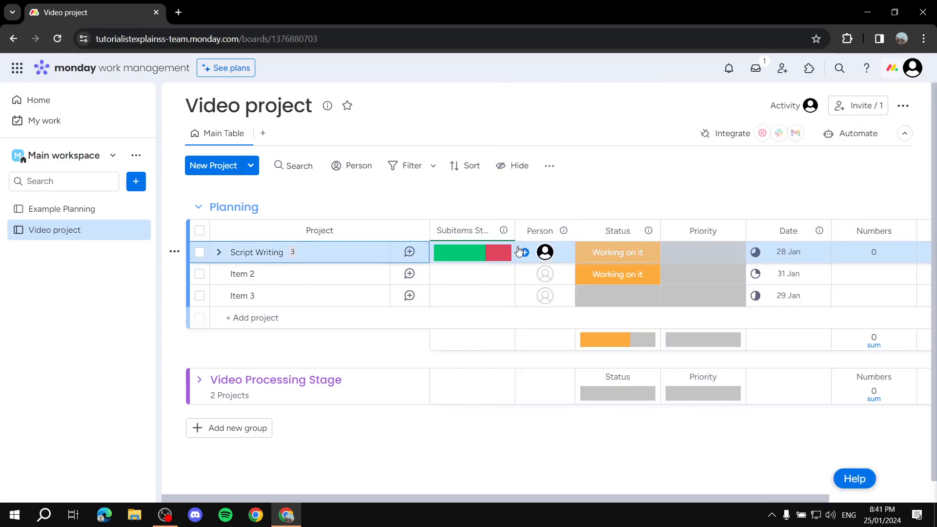
left_click(544, 255)
left_click(367, 152)
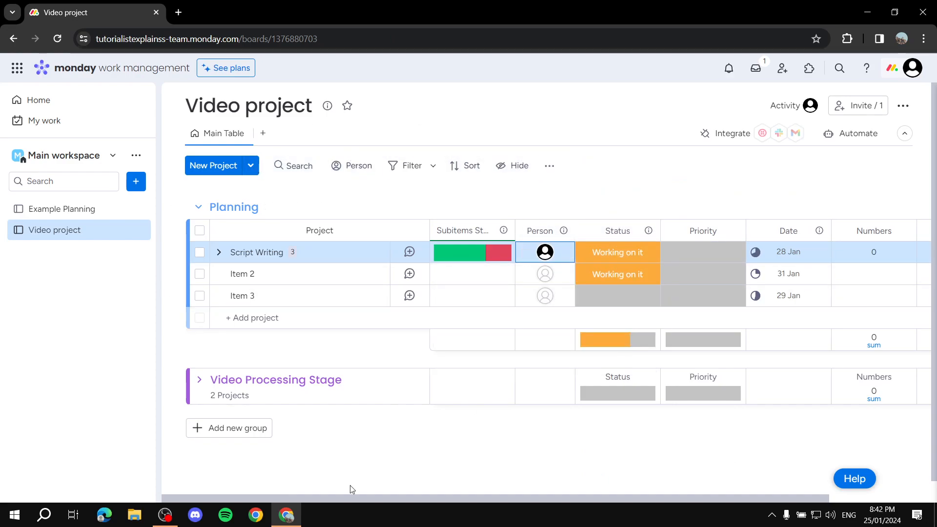
Step: Browse the integrations available for the board, from Asana to Zoom, and return to the table
left_click_drag(324, 502, 430, 248)
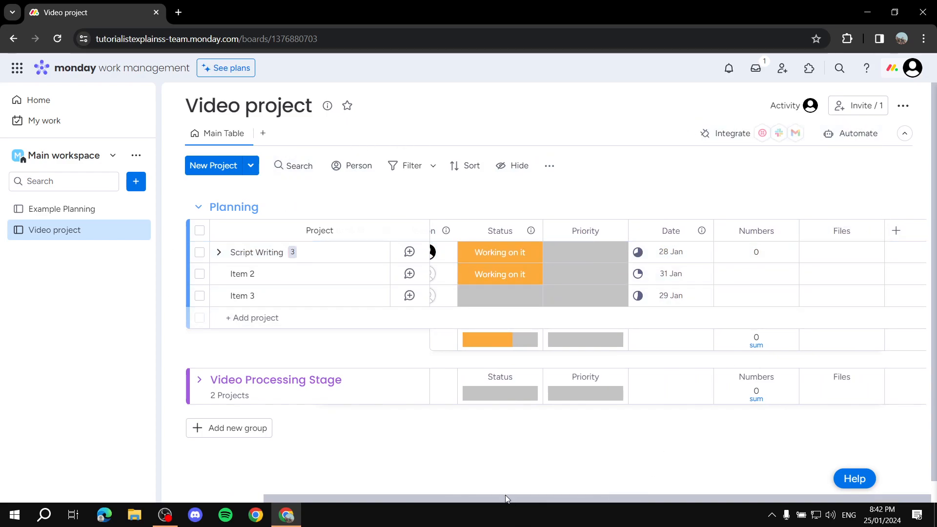
left_click_drag(505, 495, 402, 496)
left_click(711, 132)
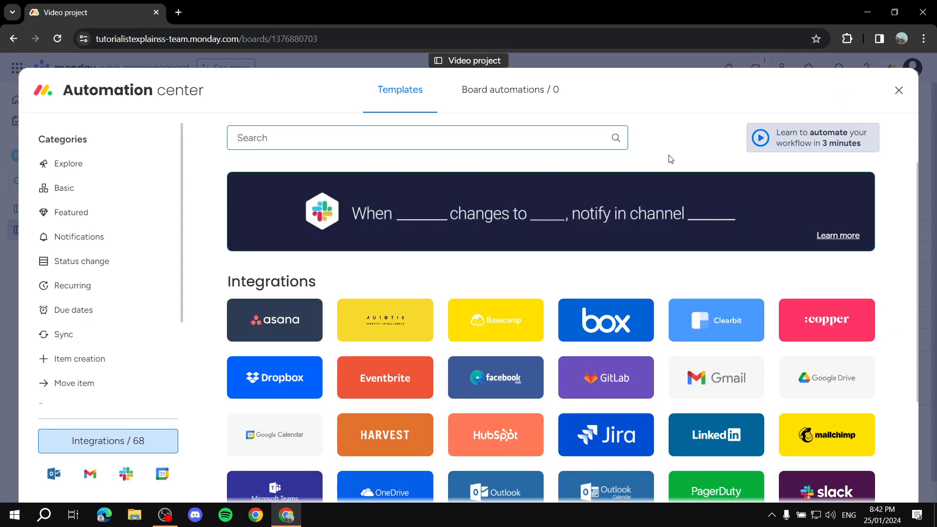
scroll(673, 219, "down", 3)
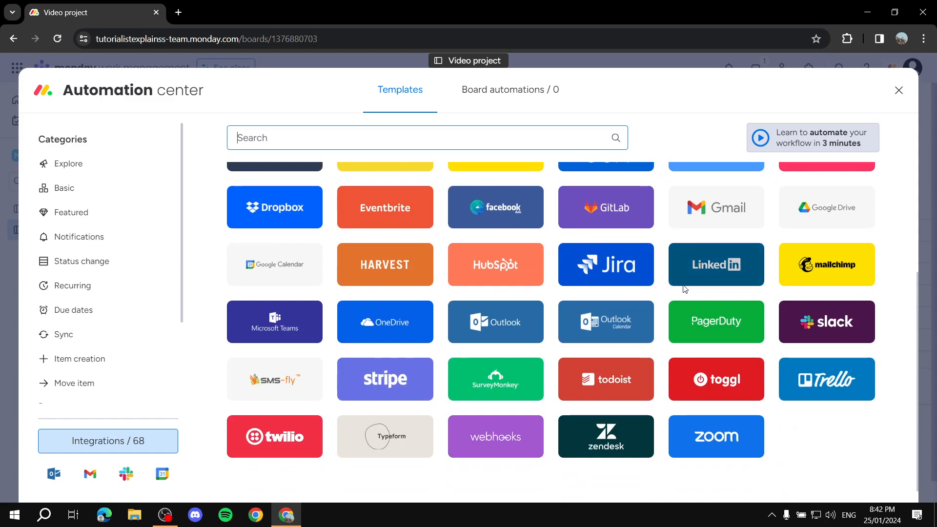
left_click(899, 92)
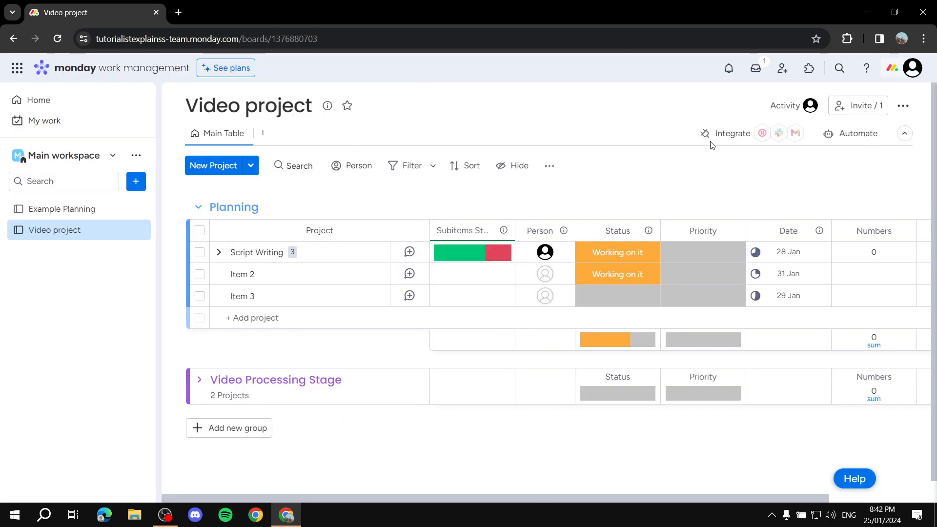
left_click(722, 133)
scroll(579, 270, "down", 2)
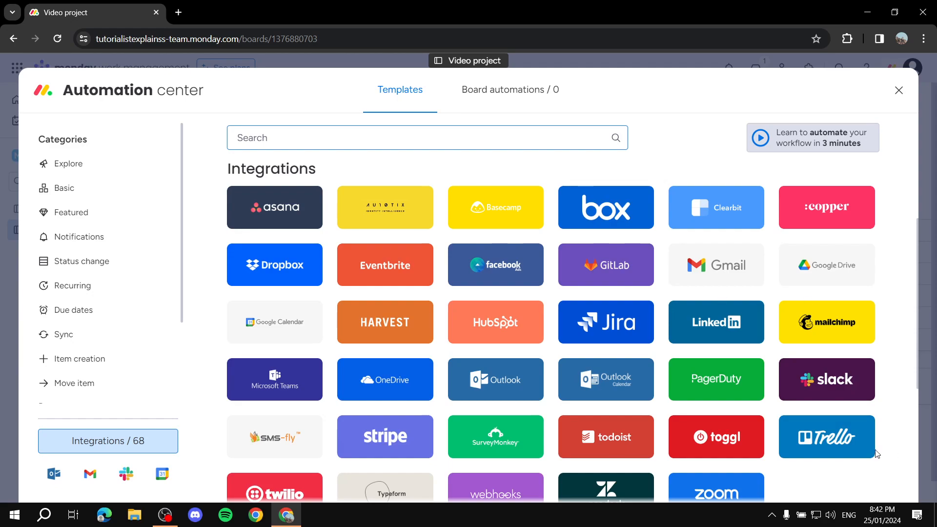
scroll(811, 328, "down", 3)
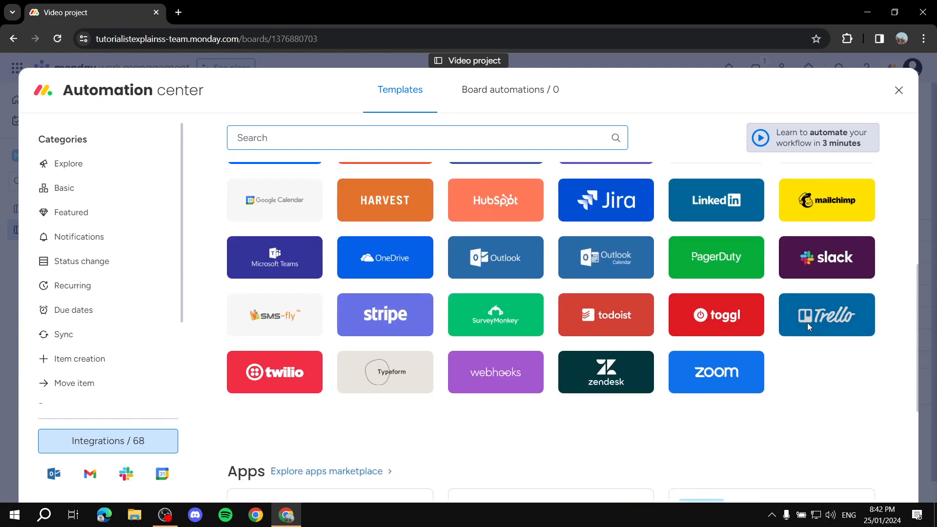
left_click(899, 90)
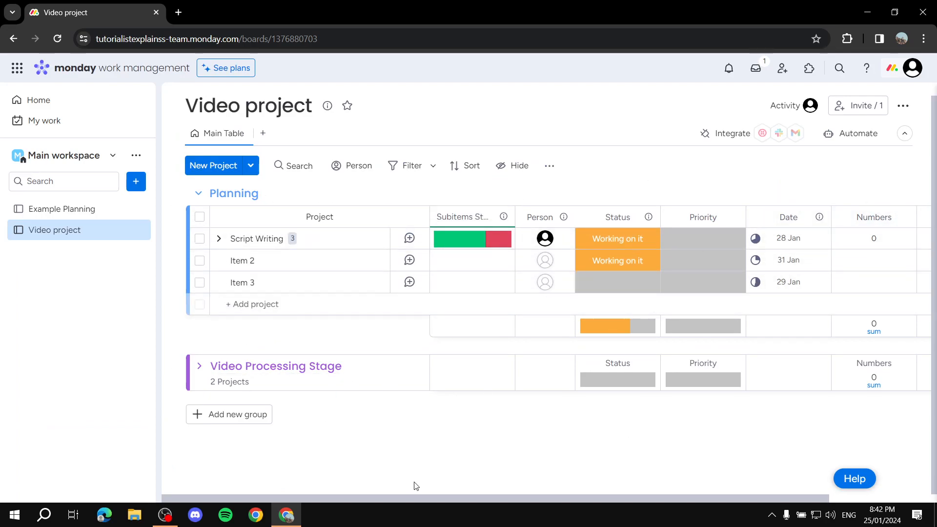
Step: Browse all column types in the Column Center, from Featured through Combos, without adding any to the board
left_click_drag(419, 496, 621, 487)
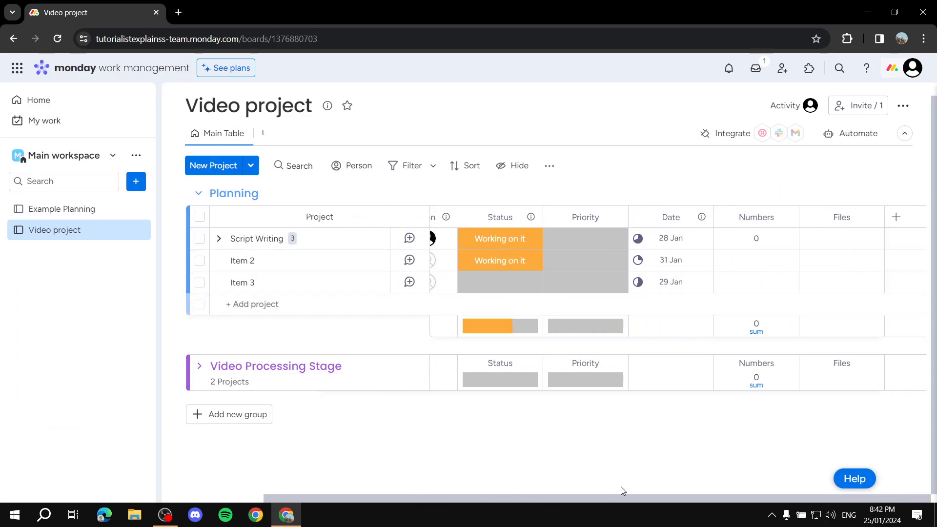
left_click(902, 217)
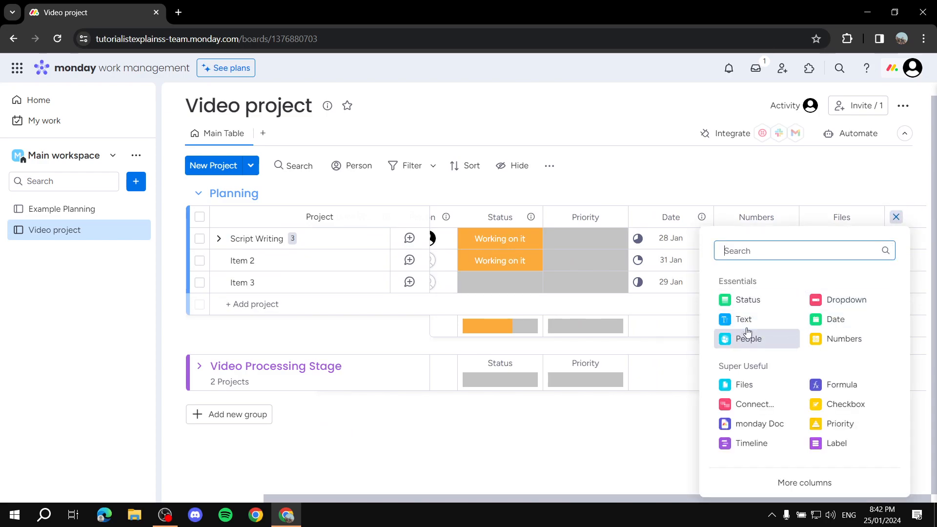
left_click(786, 484)
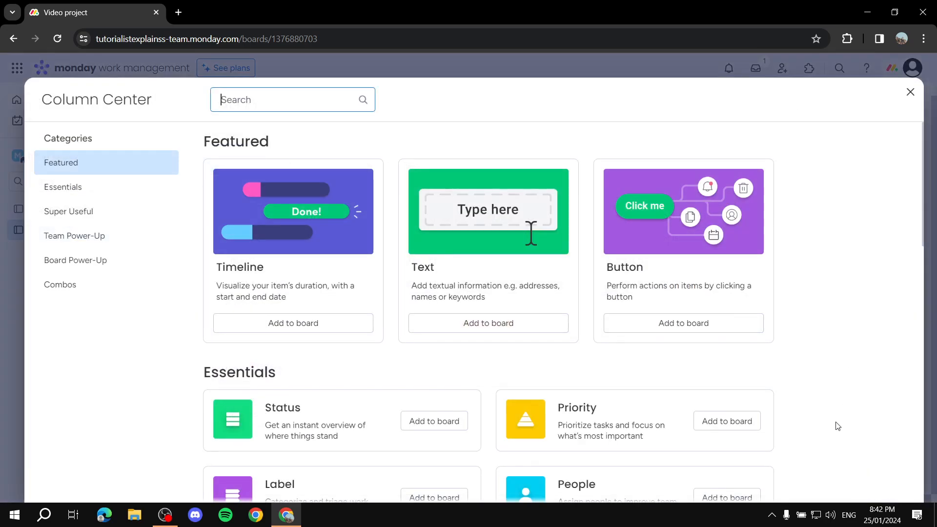
scroll(475, 268, "down", 9)
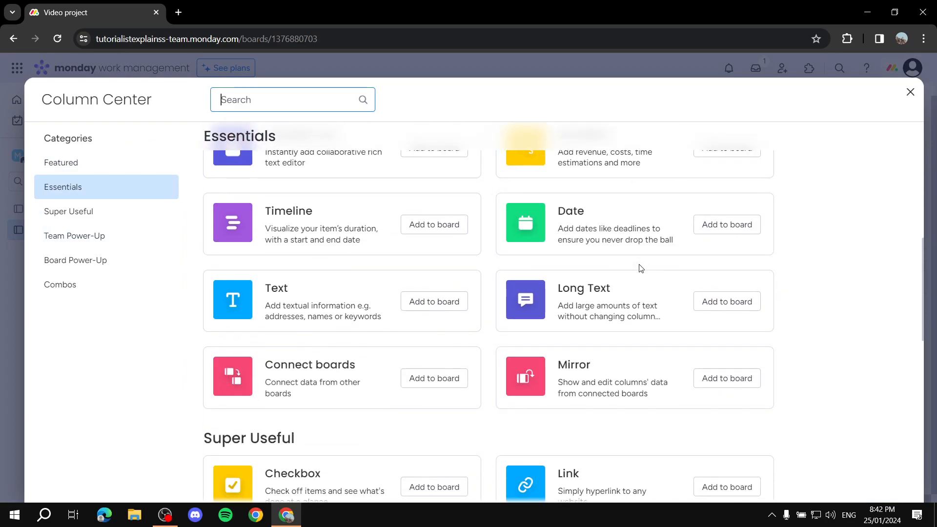
scroll(640, 267, "down", 5)
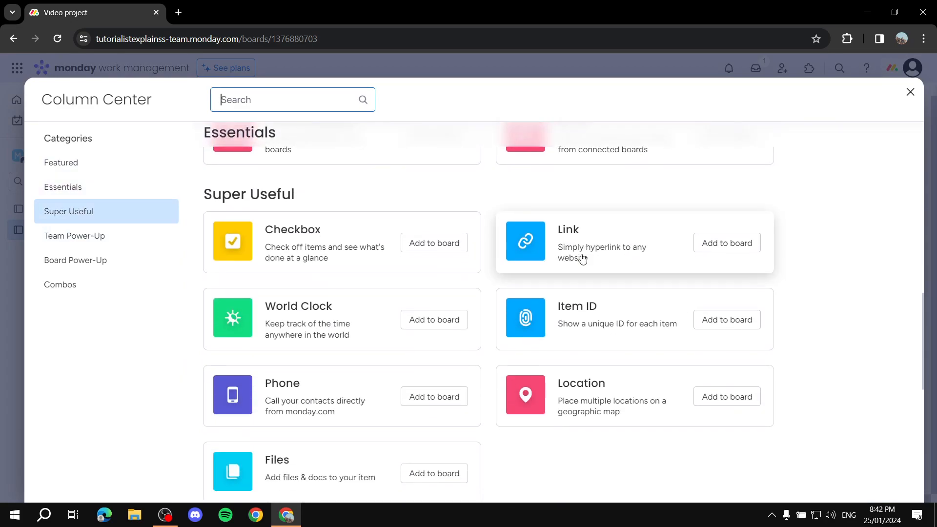
scroll(588, 246, "down", 1)
scroll(632, 296, "down", 5)
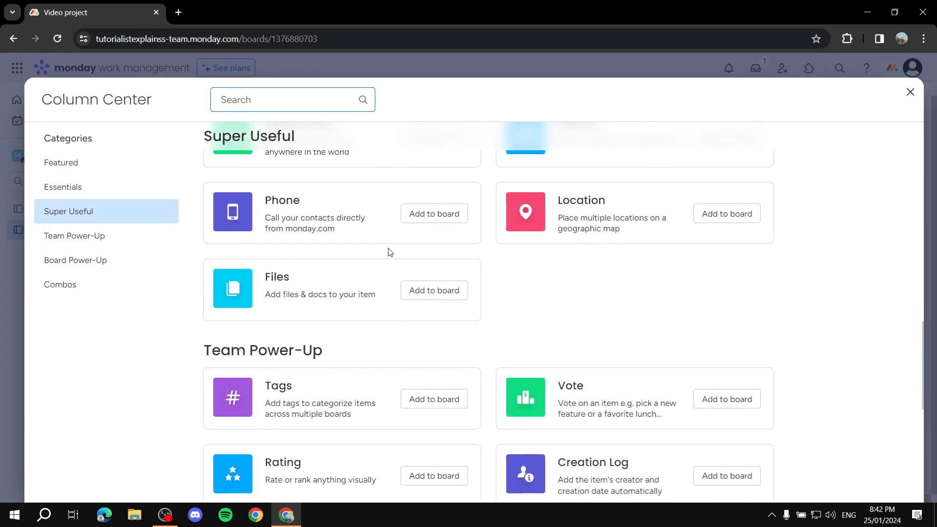
scroll(380, 308, "down", 4)
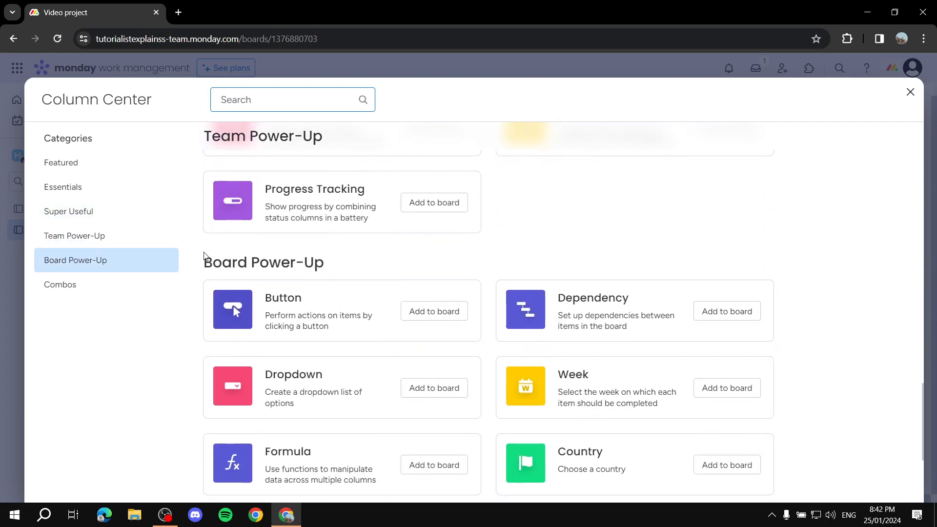
scroll(390, 312, "up", 3)
scroll(398, 305, "down", 4)
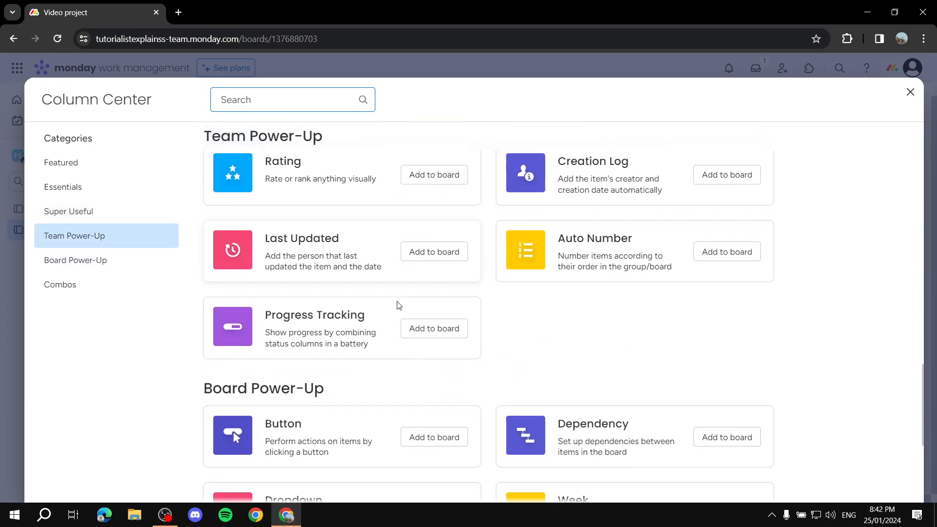
scroll(434, 200, "down", 6)
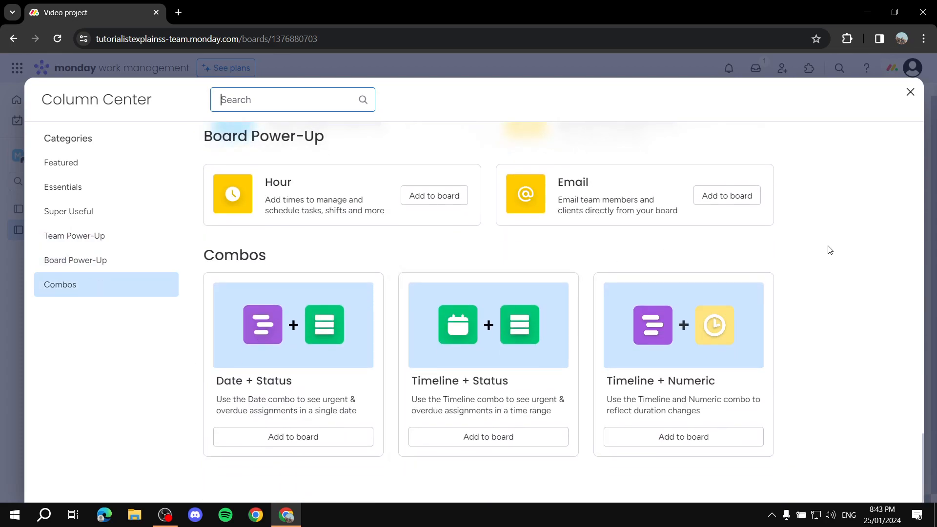
left_click(910, 93)
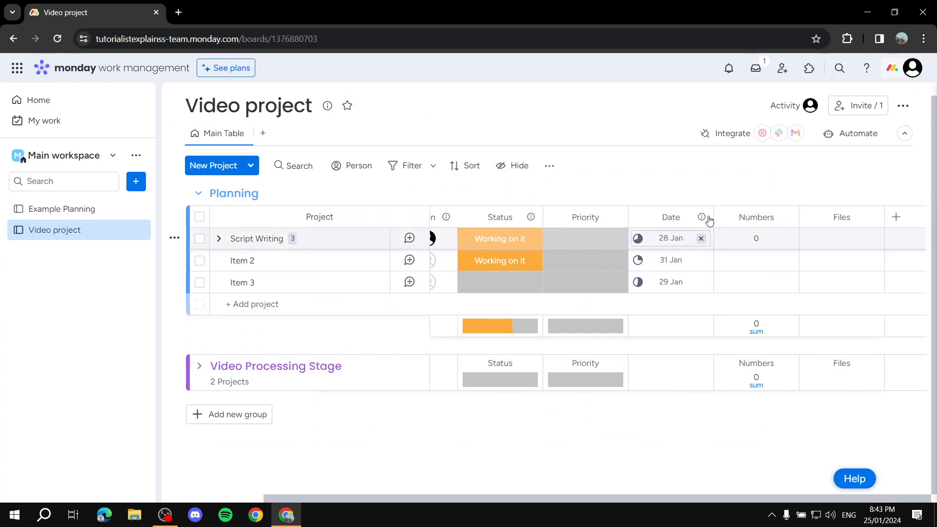
Step: View the column options of Priority, Date and Numbers, including the settings choices for Numbers
left_click(616, 218)
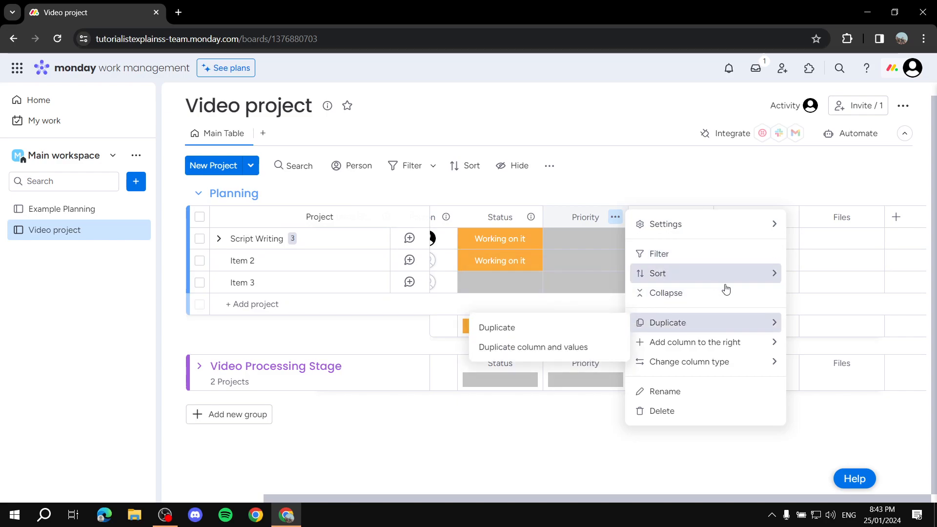
left_click(700, 460)
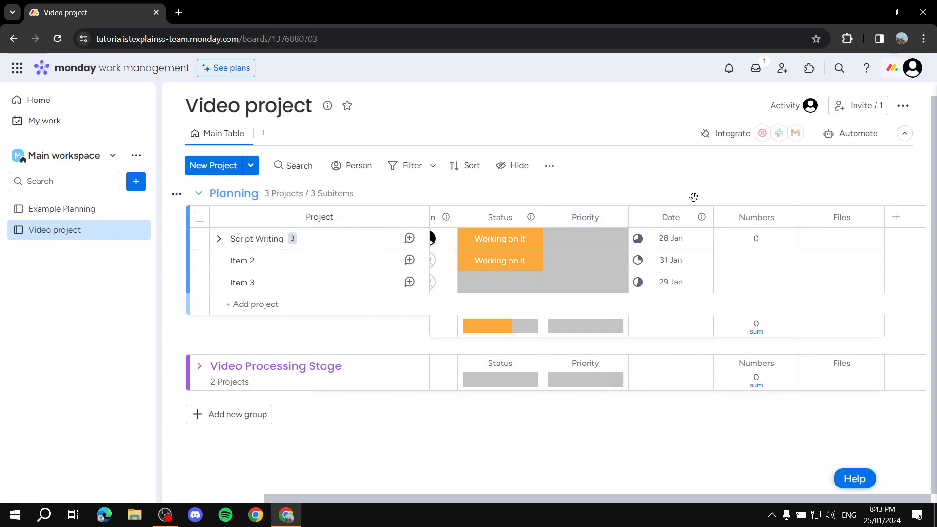
left_click(700, 217)
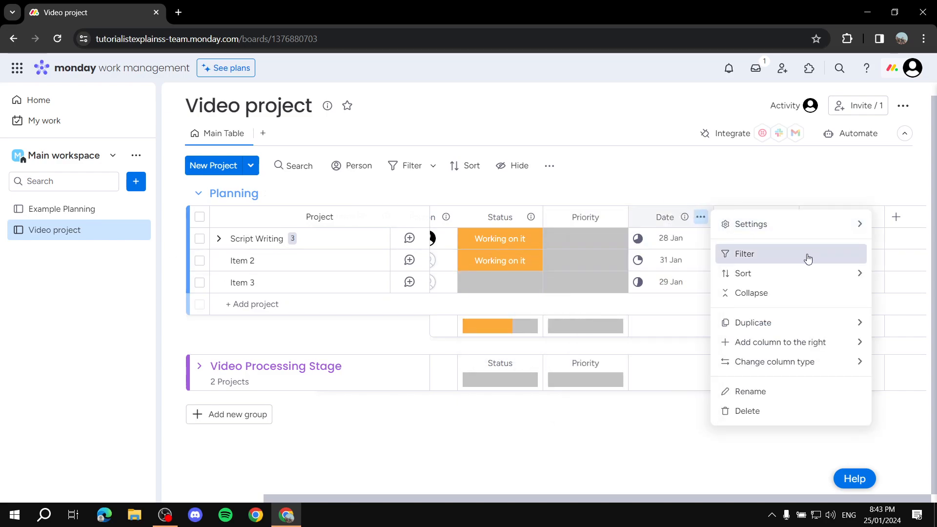
left_click(786, 204)
left_click(786, 218)
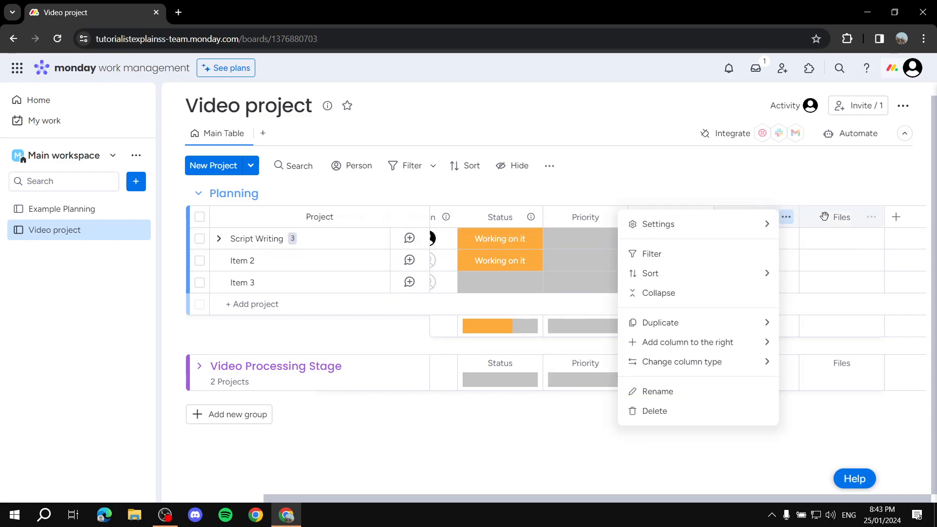
mouse_move(764, 224)
left_click(728, 162)
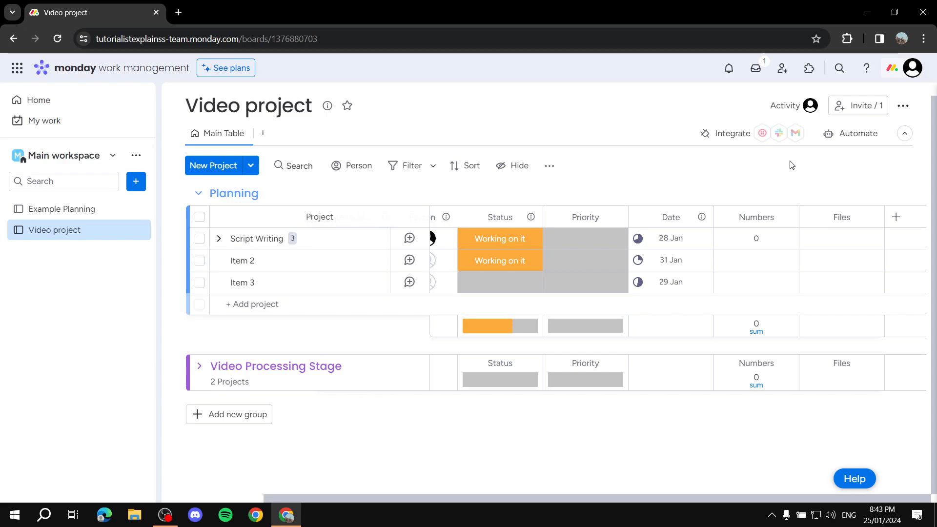
Step: Review the automation templates under Explore, Basic, Featured, Notifications and Status change, and return to the board
left_click(847, 140)
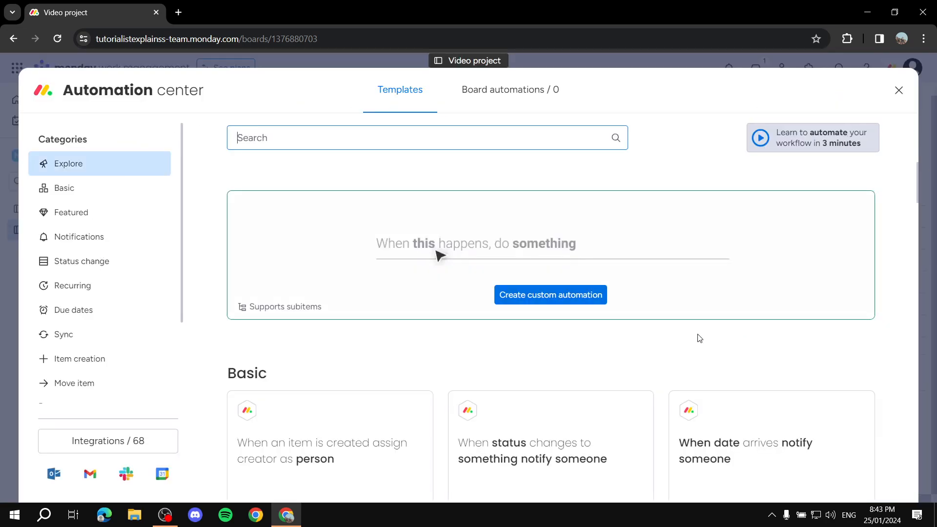
scroll(656, 218, "down", 7)
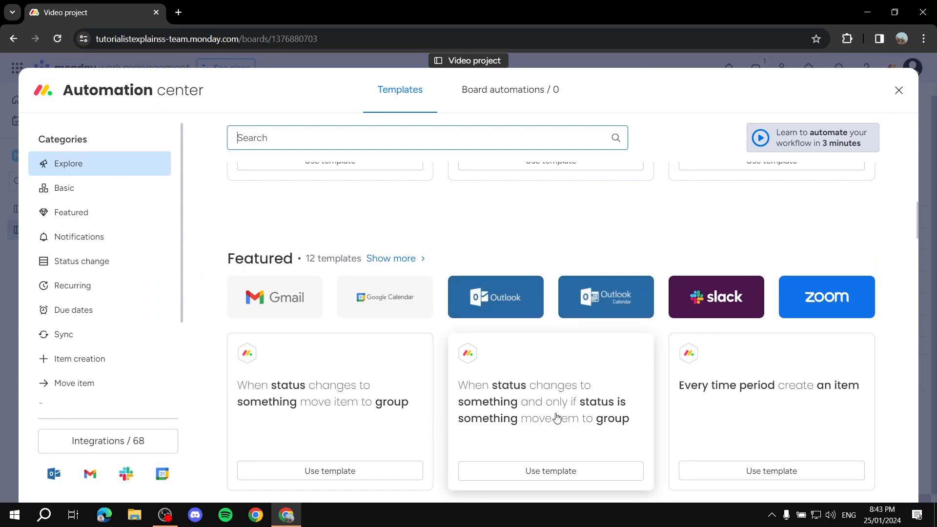
left_click(76, 190)
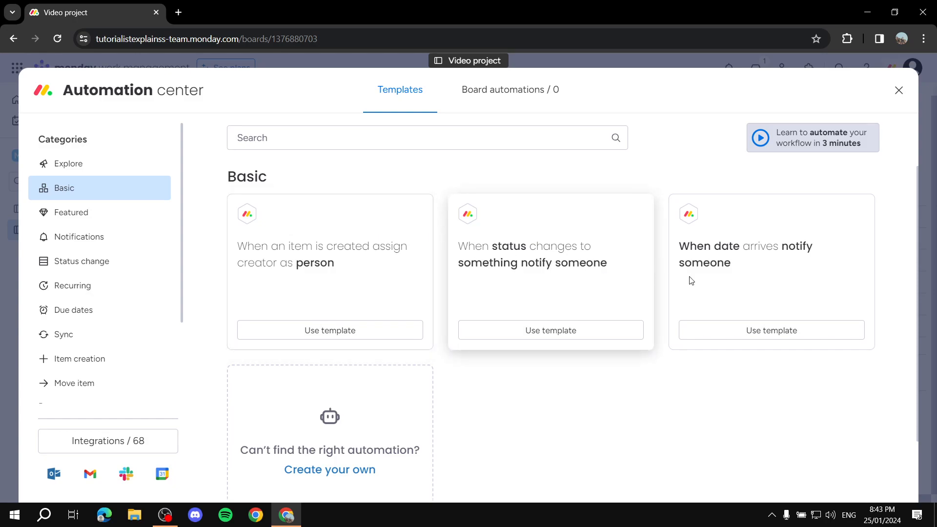
scroll(537, 312, "down", 1)
left_click(103, 221)
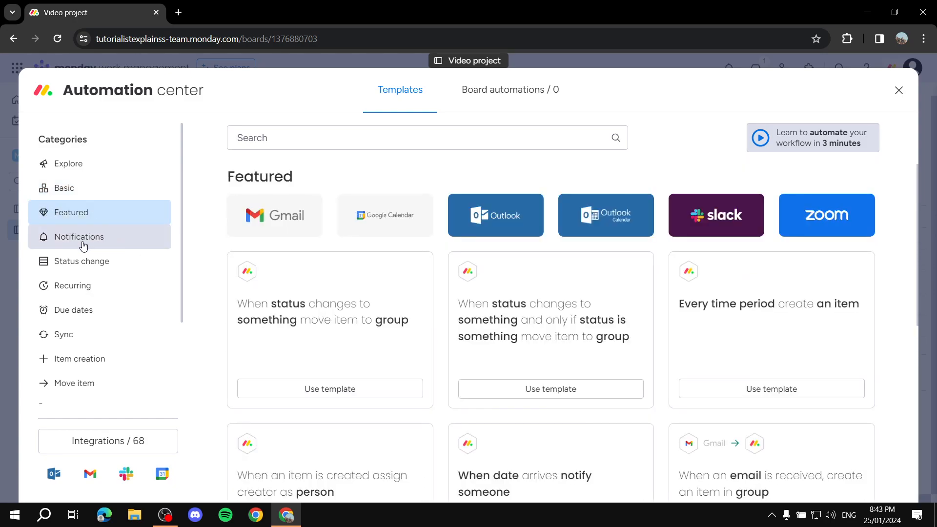
left_click(120, 236)
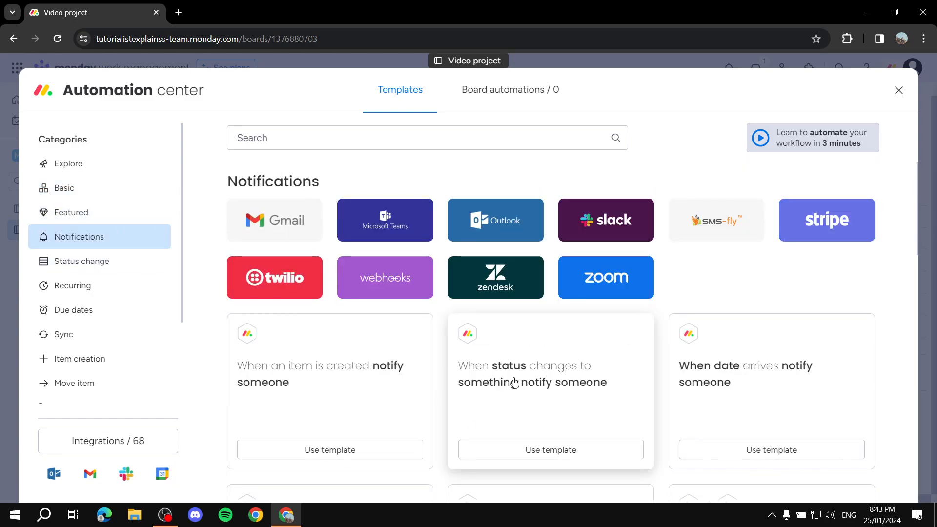
left_click(104, 268)
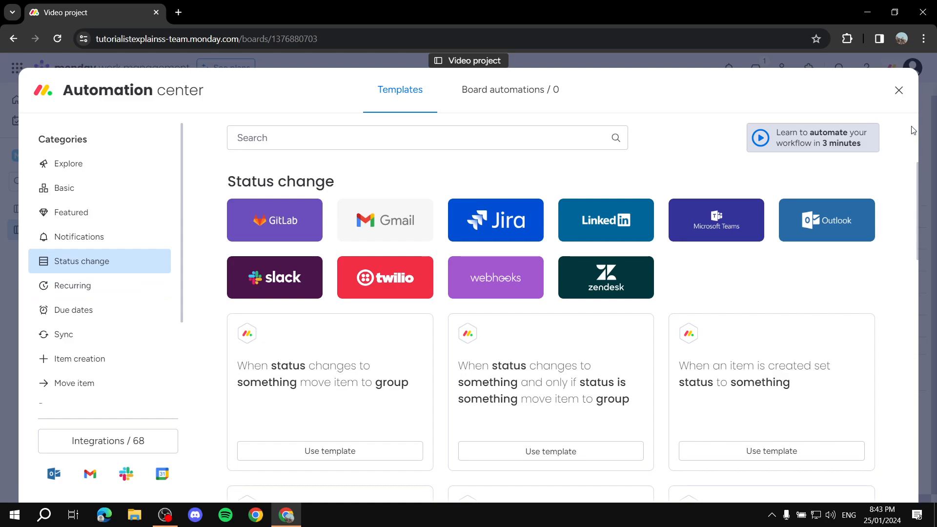
left_click(895, 92)
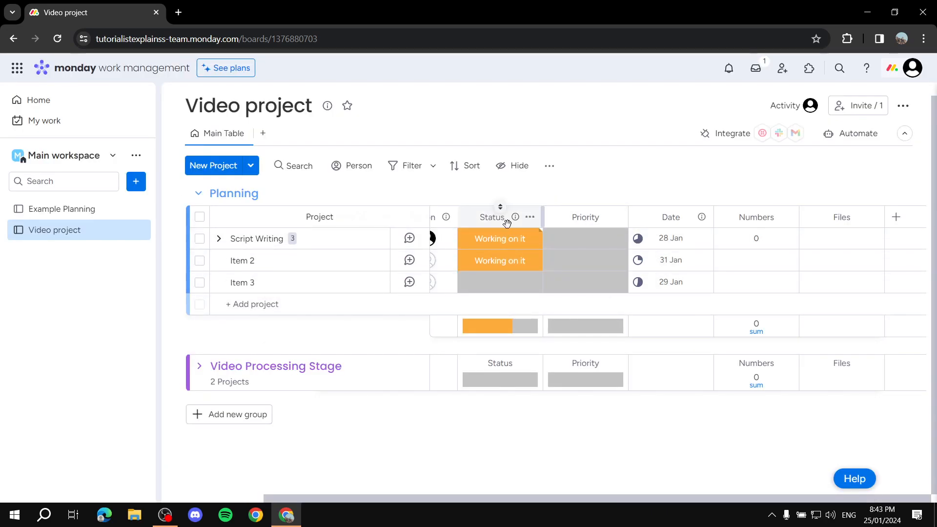